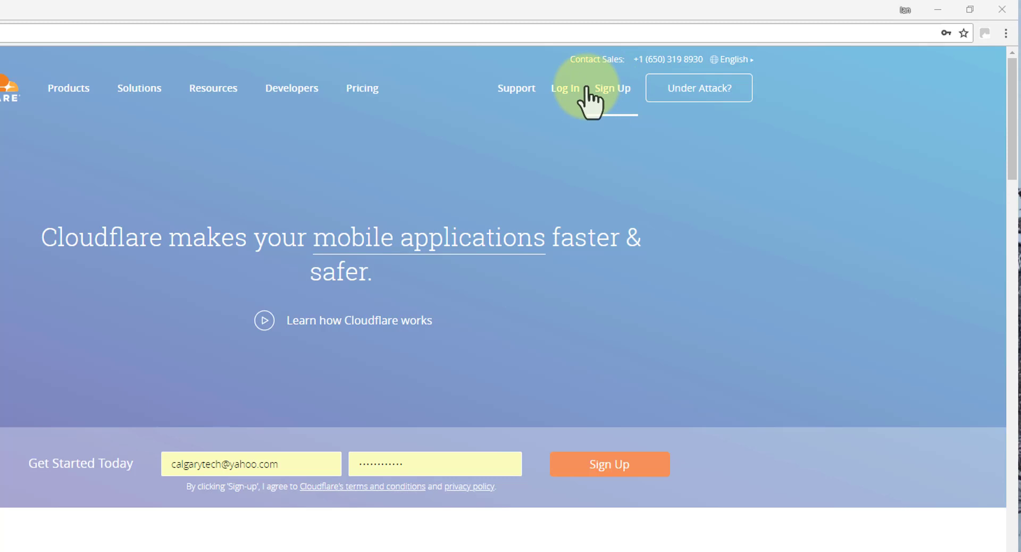
{"action": "left_click", "coordinate": [567, 89]}
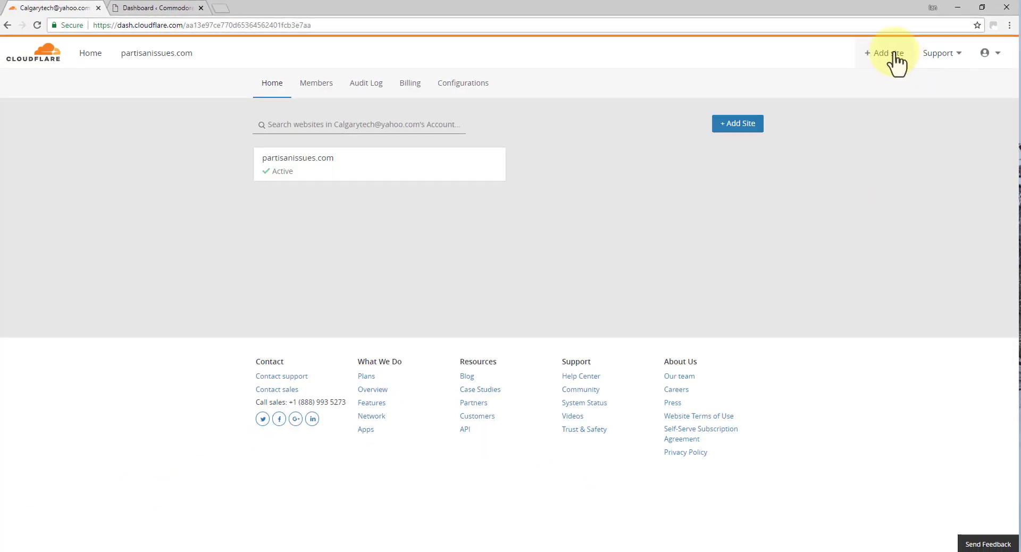
{"action": "left_click", "coordinate": [894, 54]}
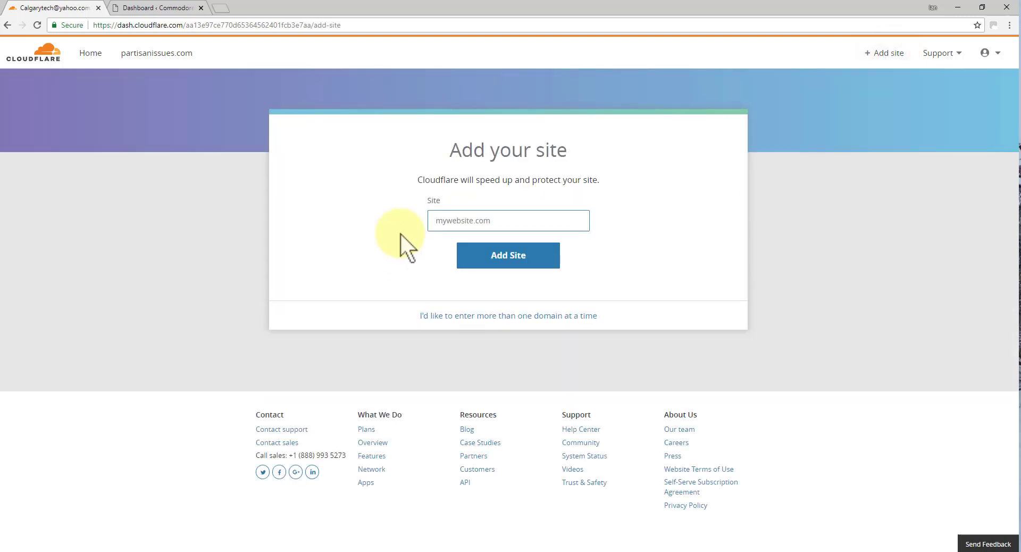
{"action": "left_click", "coordinate": [462, 221]}
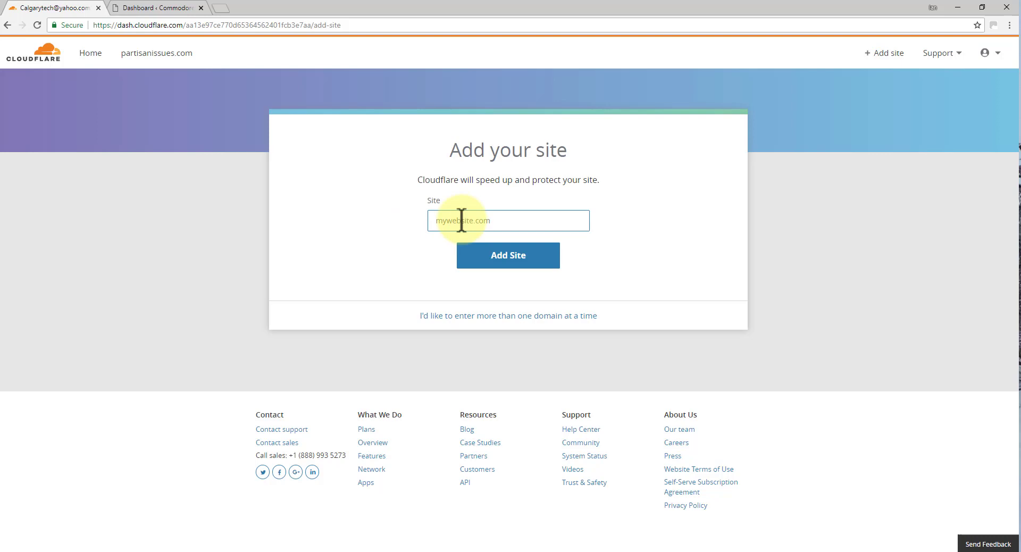
{"action": "type", "text": "www."}
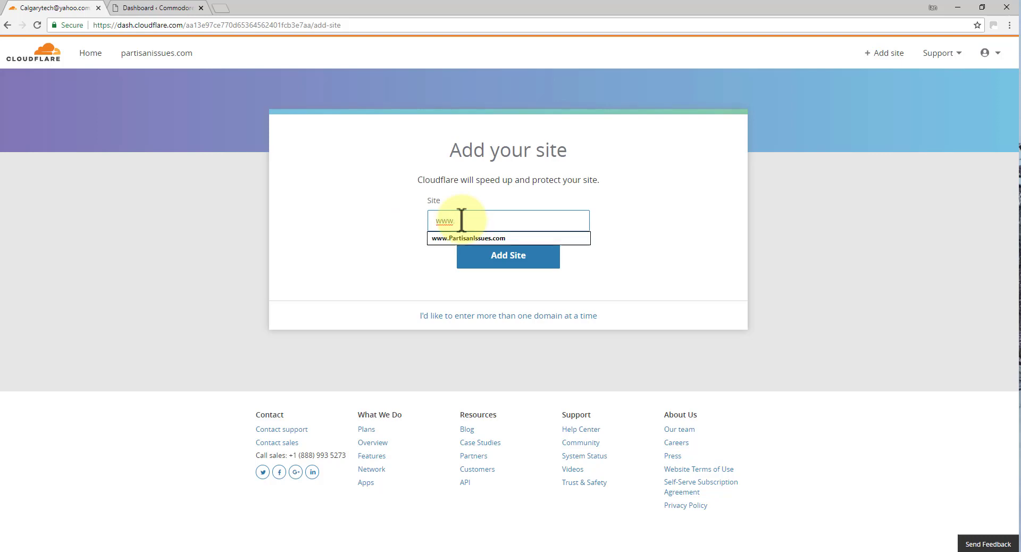
{"action": "type", "text": "Commodore.ca"}
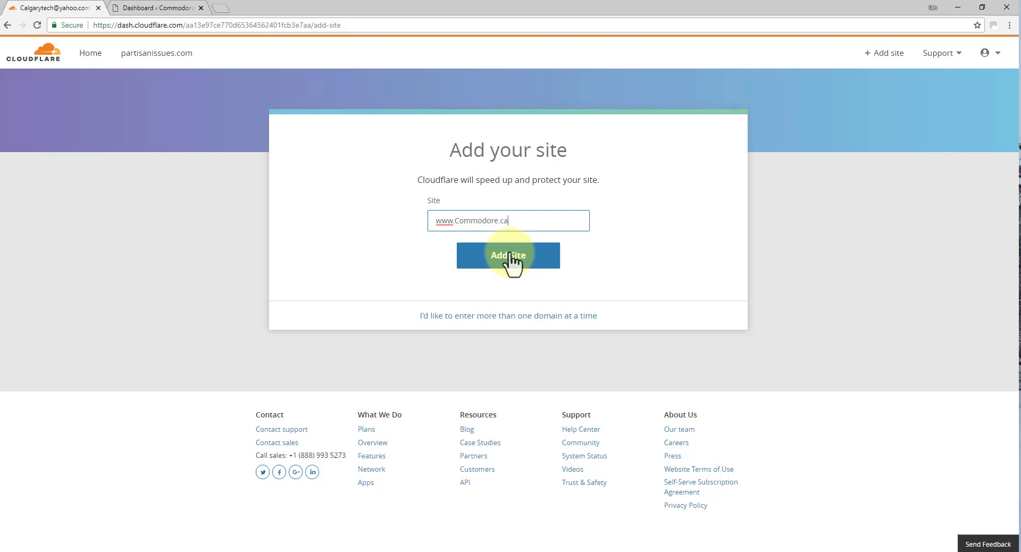
Step: Submit commodore.ca and subscribe it to the Free plan
{"action": "left_click", "coordinate": [509, 255]}
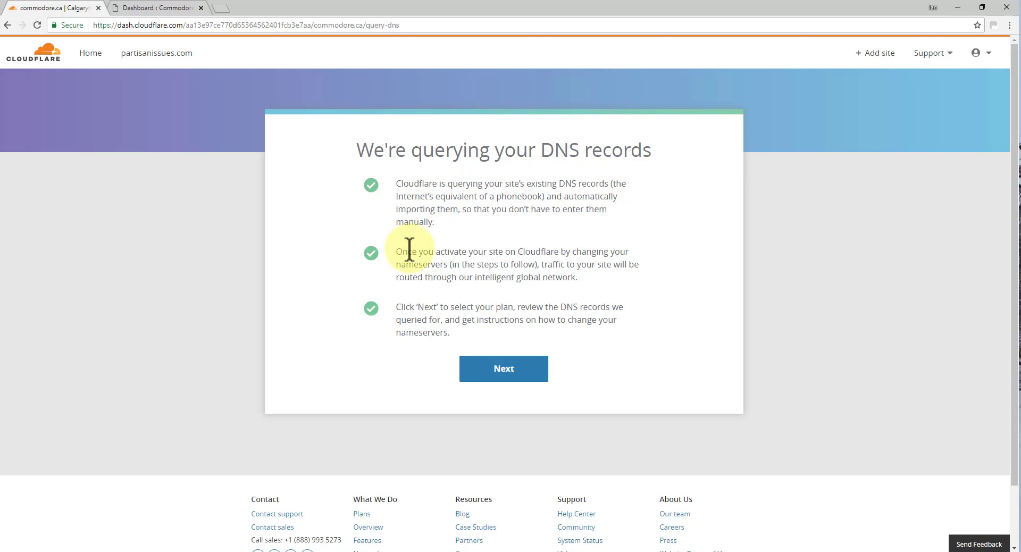
{"action": "left_click", "coordinate": [508, 372]}
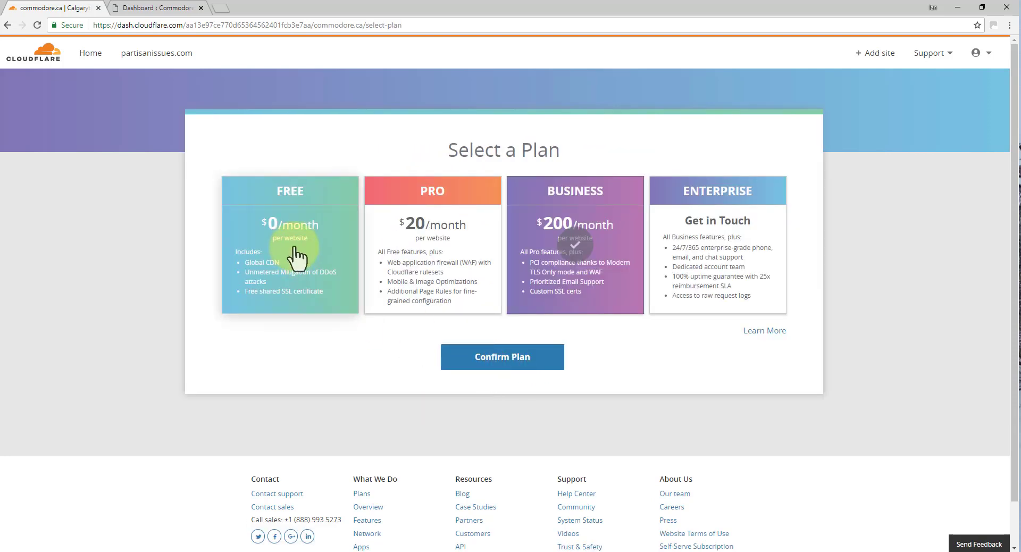
{"action": "left_click", "coordinate": [296, 258]}
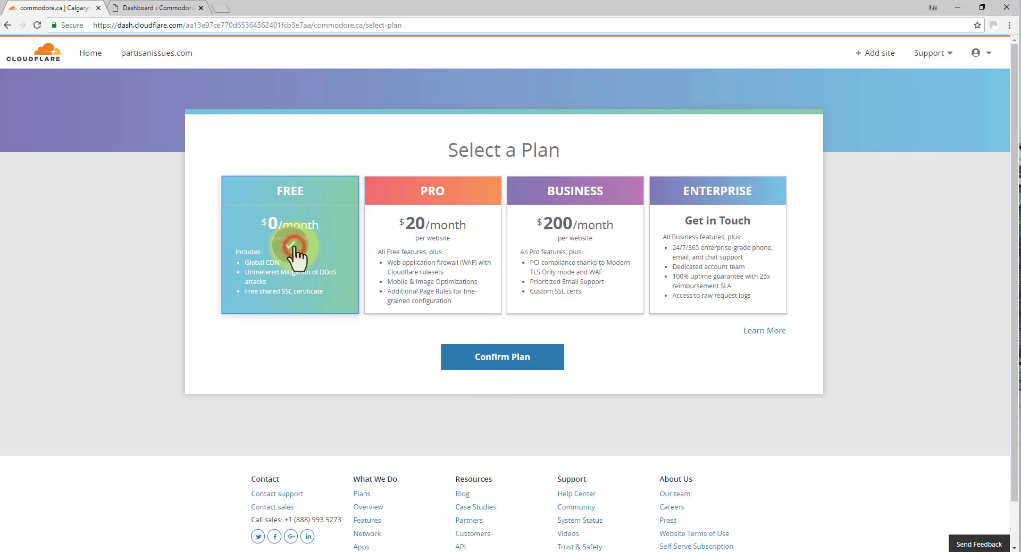
{"action": "left_click", "coordinate": [526, 357]}
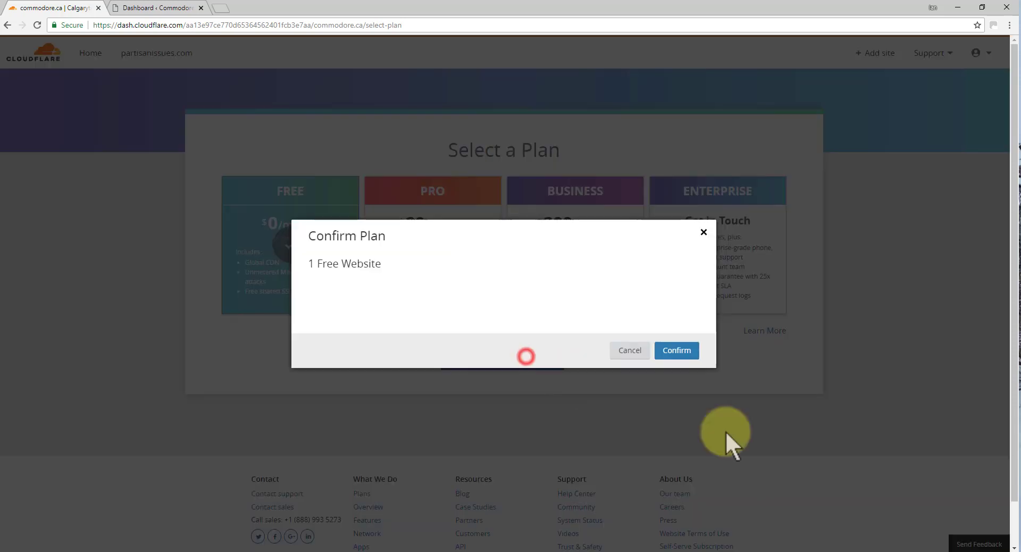
{"action": "left_click", "coordinate": [681, 355]}
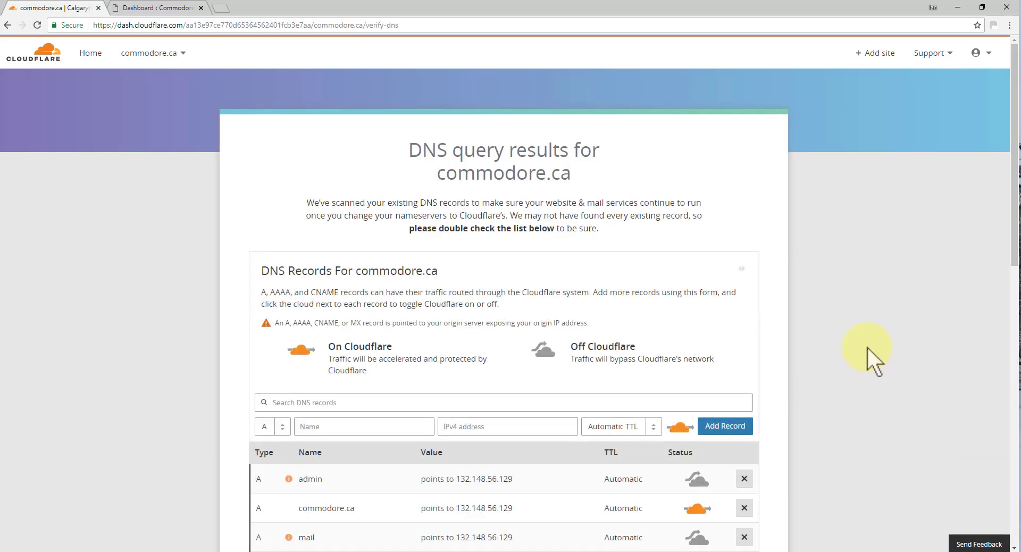
Step: Review the scanned A, CNAME, MX, SRV and TXT records for commodore.ca
{"action": "scroll", "coordinate": [867, 346], "scroll_direction": "down", "scroll_amount": 6}
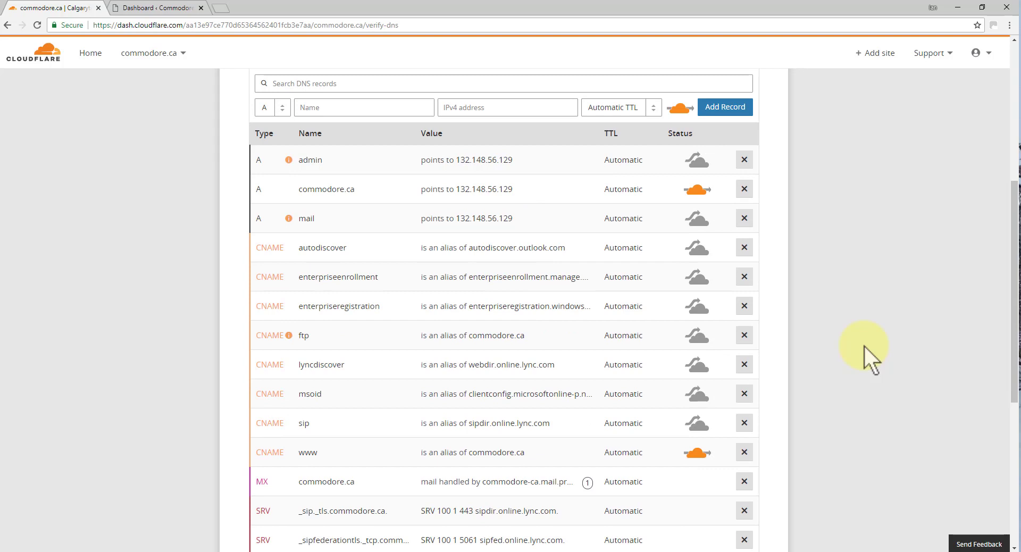
{"action": "scroll", "coordinate": [864, 344], "scroll_direction": "up", "scroll_amount": 6}
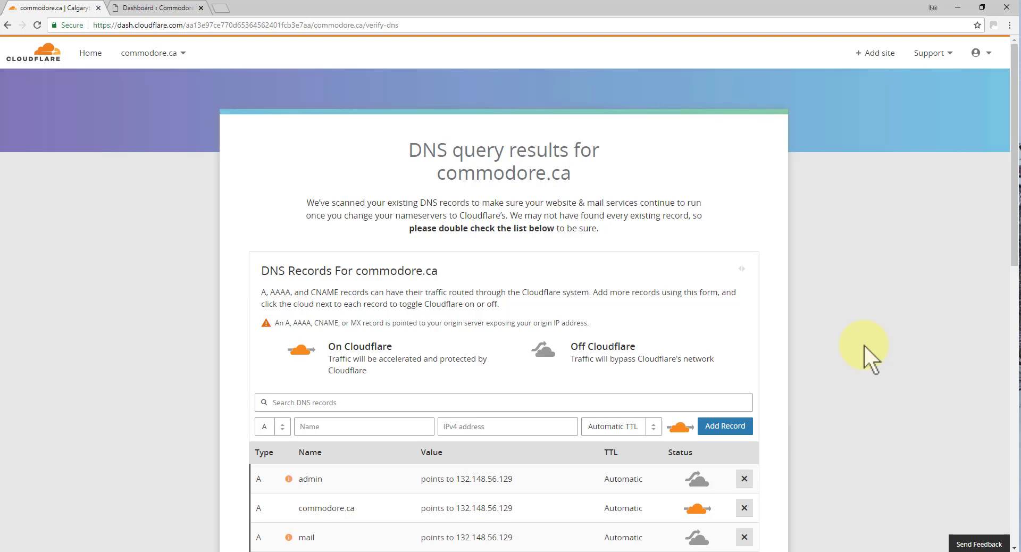
{"action": "scroll", "coordinate": [784, 307], "scroll_direction": "down", "scroll_amount": 4}
{"action": "scroll", "coordinate": [850, 294], "scroll_direction": "down", "scroll_amount": 4}
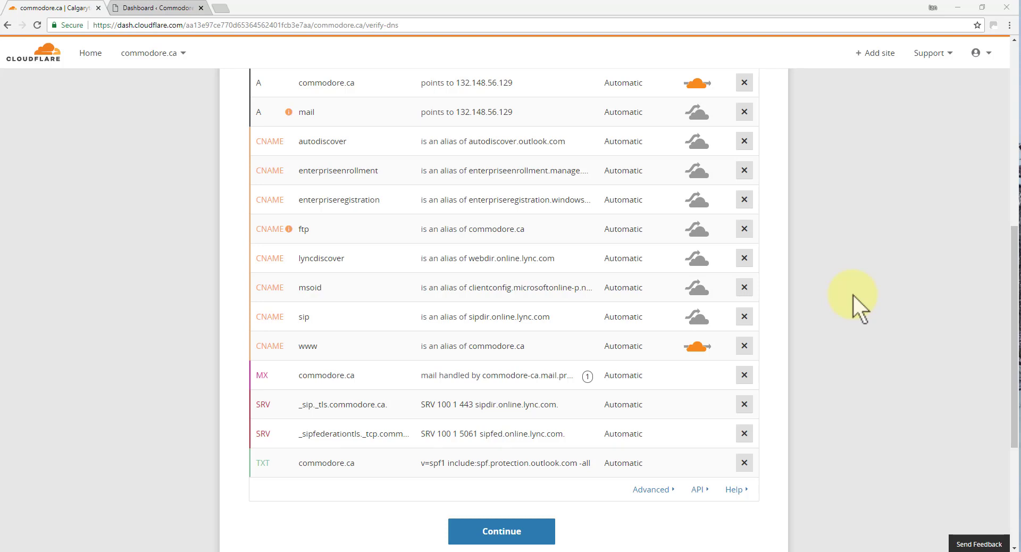
Step: Open GoDaddy DNS Management for commodore.ca, showing nameservers NS69 and NS70.DOMAINCONTROL.COM
{"action": "left_click", "coordinate": [486, 534]}
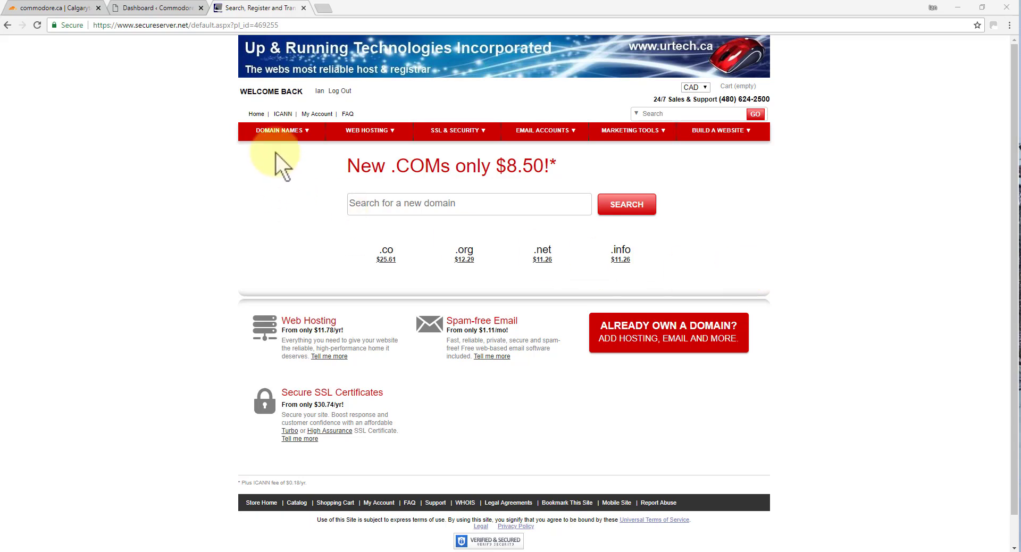
{"action": "mouse_move", "coordinate": [296, 132]}
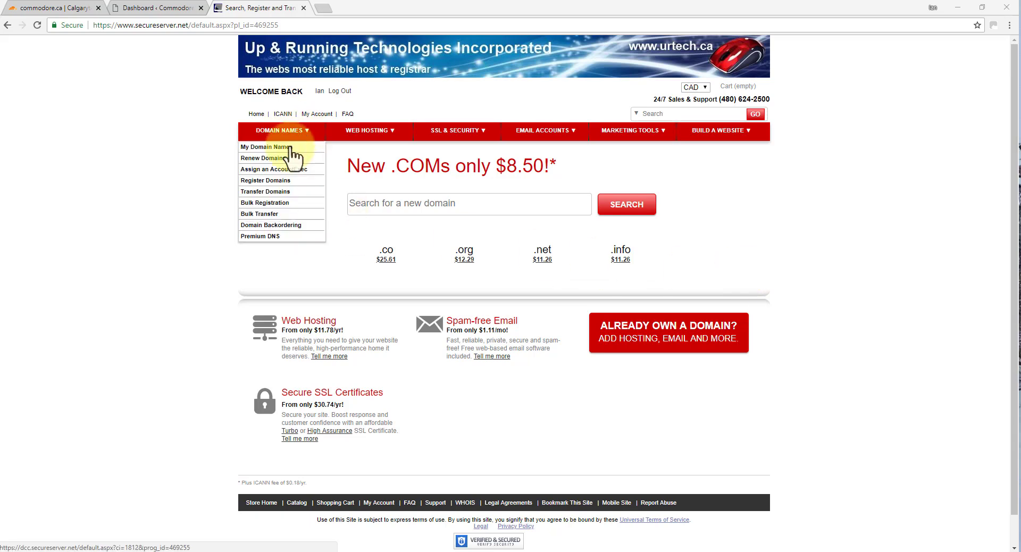
{"action": "left_click", "coordinate": [292, 149]}
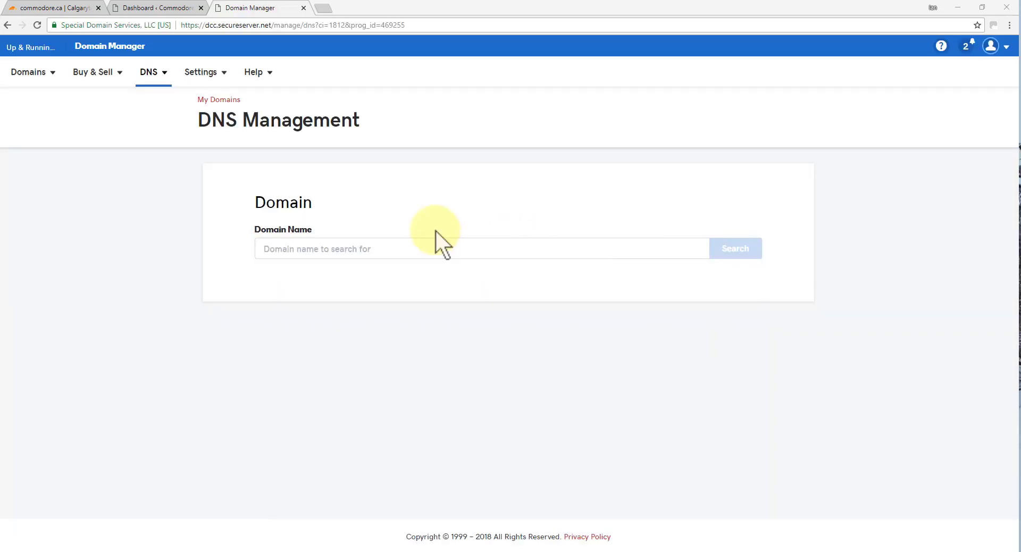
{"action": "left_click", "coordinate": [353, 246]}
{"action": "type", "text": "comm"}
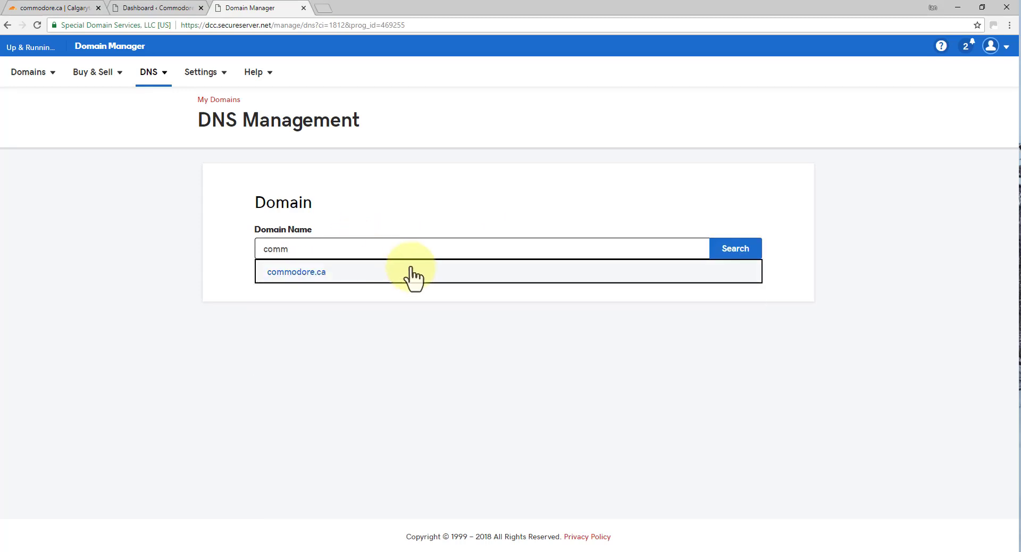
{"action": "left_click", "coordinate": [381, 271]}
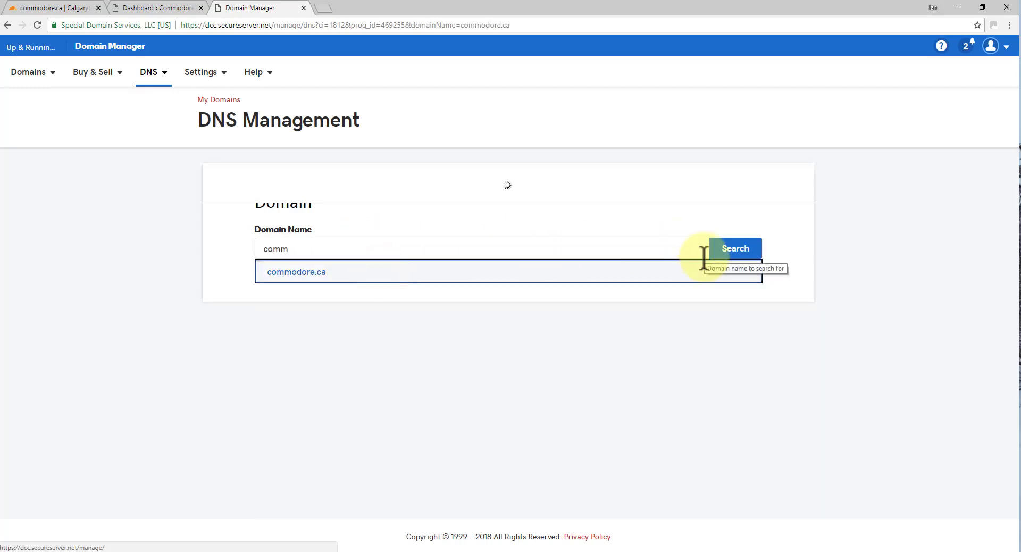
{"action": "scroll", "coordinate": [802, 353], "scroll_direction": "down", "scroll_amount": 15}
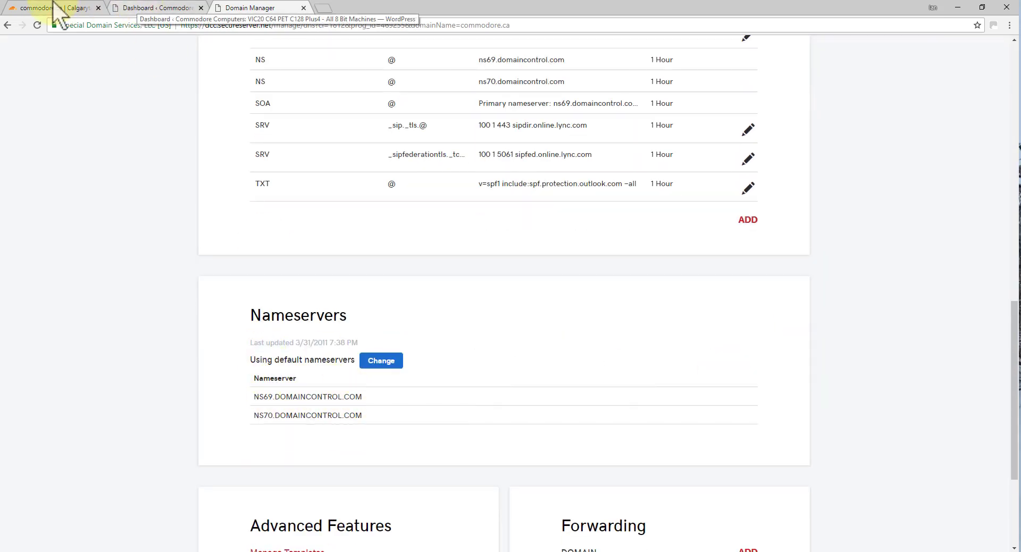
Step: Switch commodore.ca to custom nameservers and paste bella.ns.cloudflare.com as the first
{"action": "left_click", "coordinate": [38, 8]}
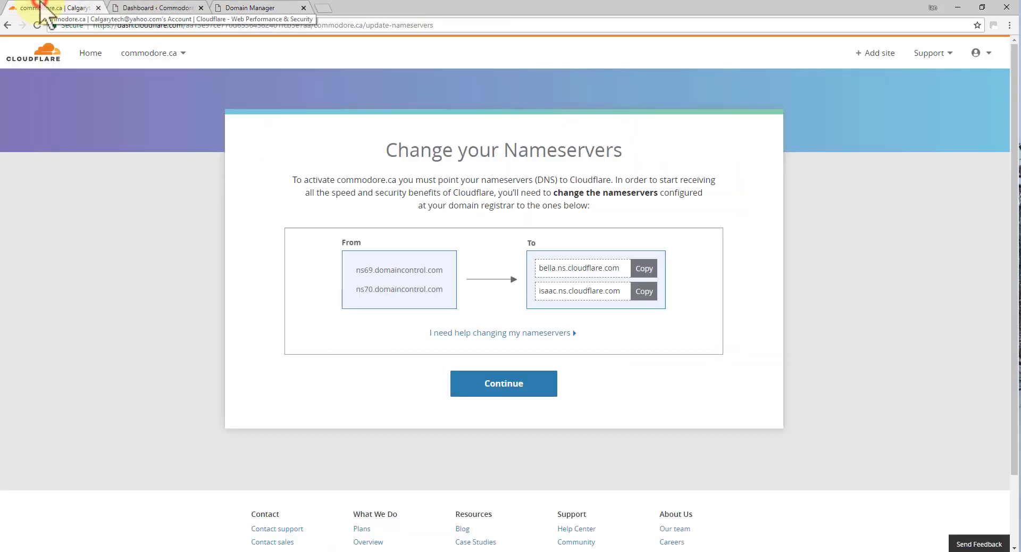
{"action": "left_click", "coordinate": [644, 269]}
{"action": "left_click", "coordinate": [261, 8]}
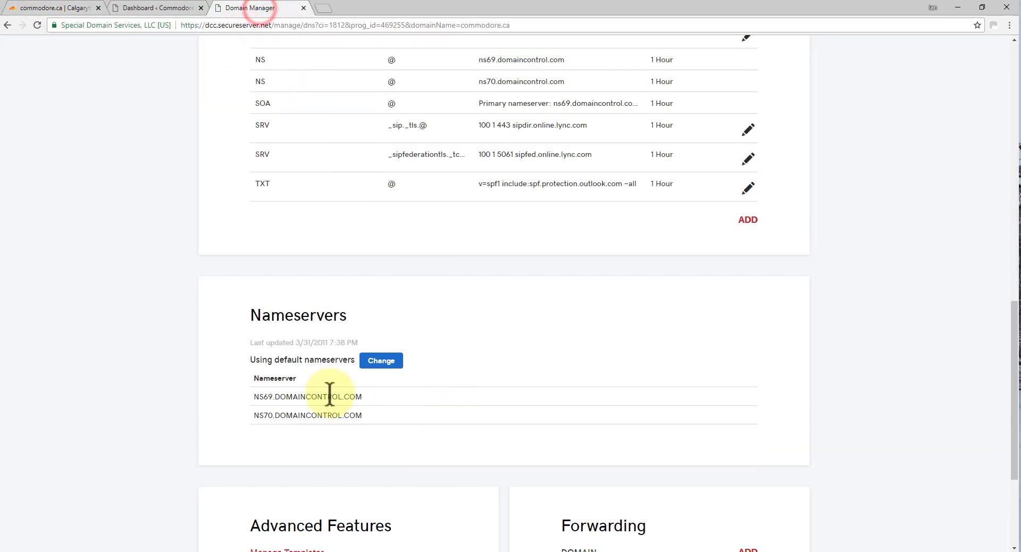
{"action": "left_click", "coordinate": [378, 360]}
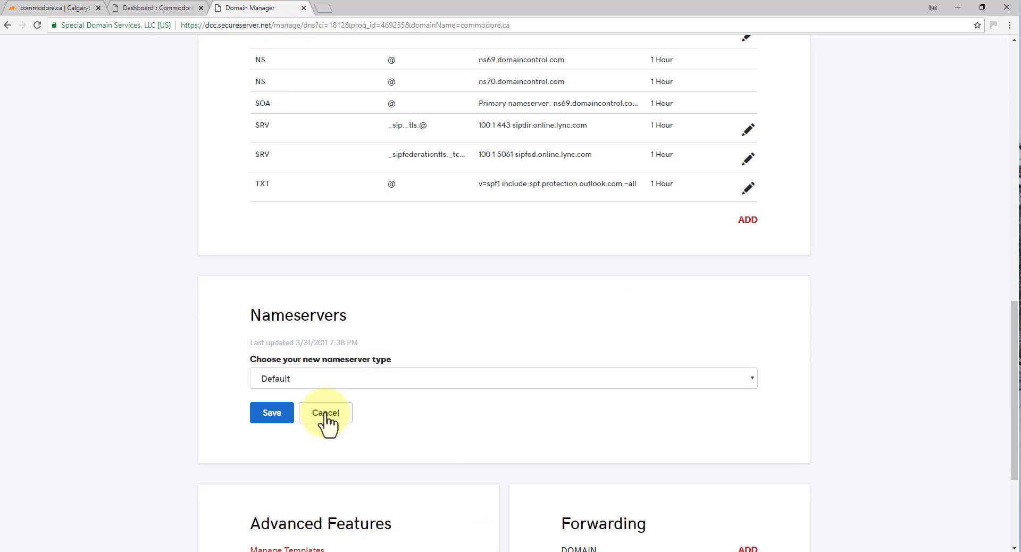
{"action": "left_click", "coordinate": [466, 375]}
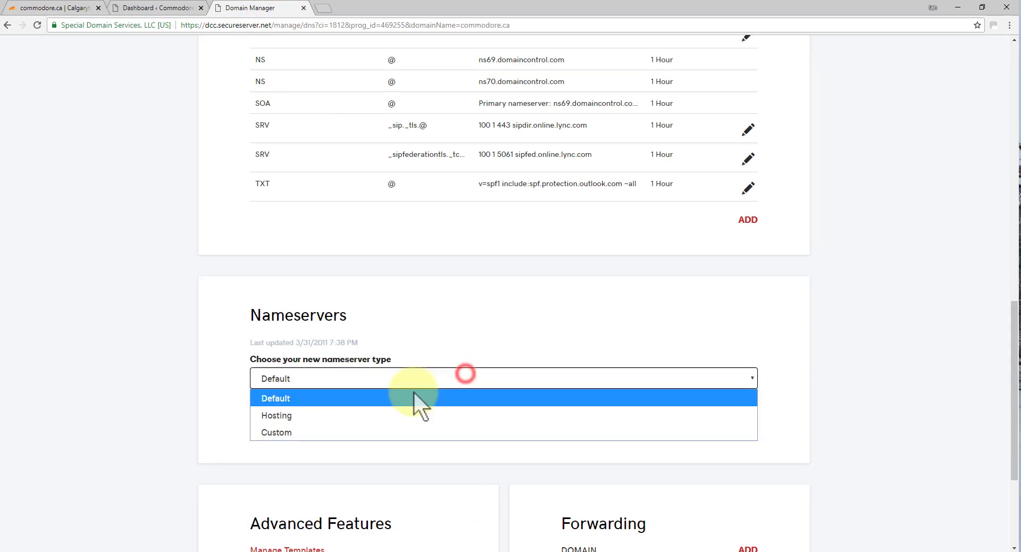
{"action": "left_click", "coordinate": [311, 430]}
{"action": "left_click", "coordinate": [347, 436]}
{"action": "key", "text": "ctrl+v"}
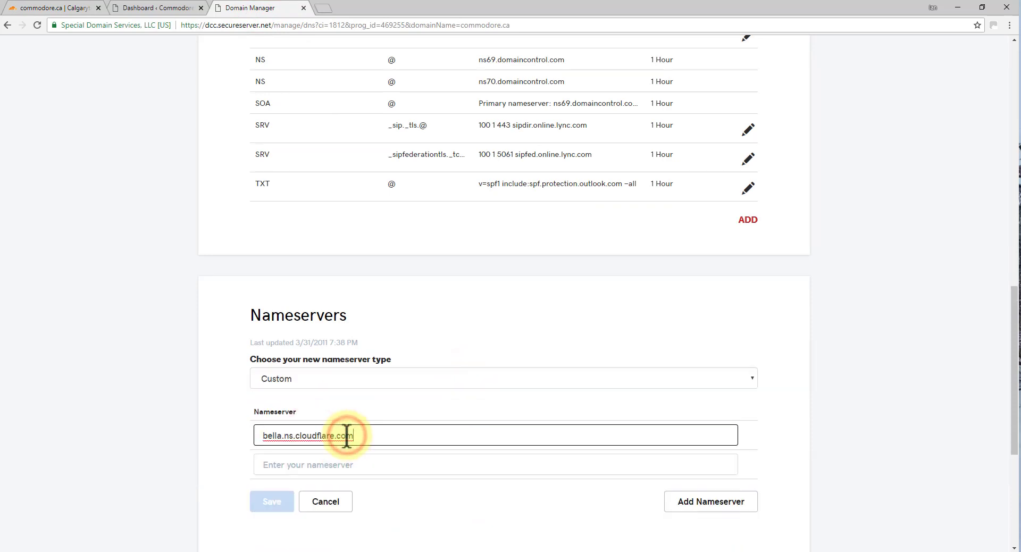
Step: Paste isaac.ns.cloudflare.com as the second nameserver and save
{"action": "left_click", "coordinate": [74, 11]}
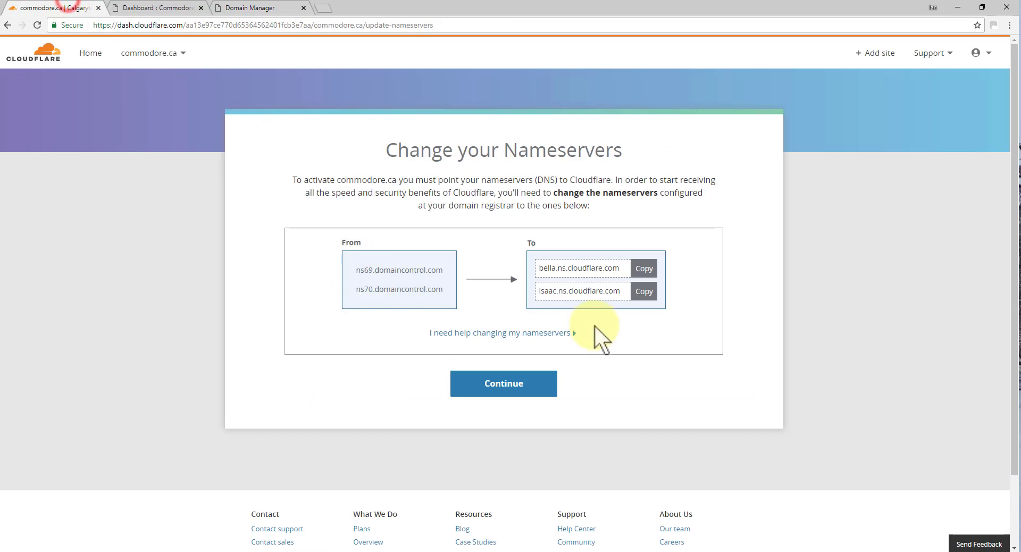
{"action": "left_click", "coordinate": [643, 292]}
{"action": "left_click", "coordinate": [241, 8]}
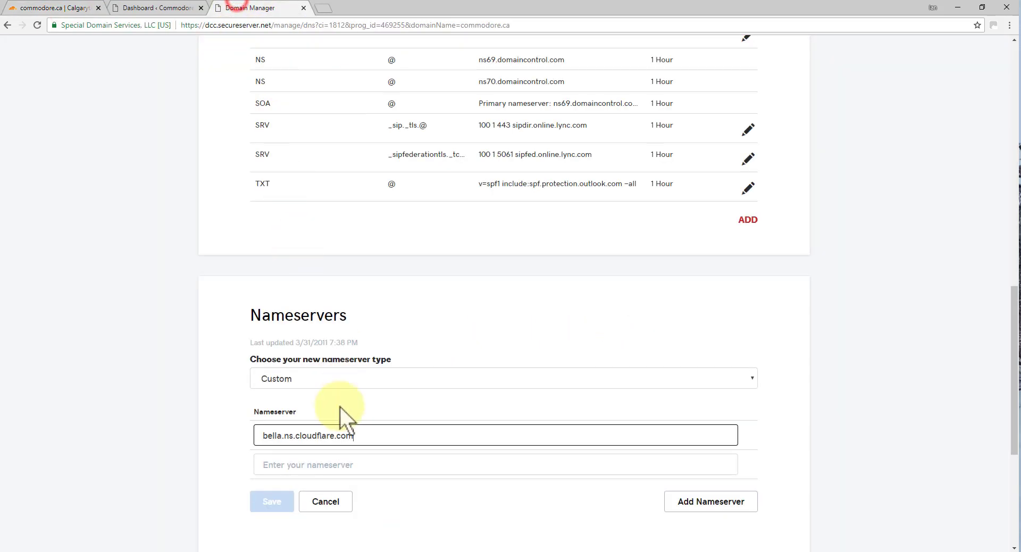
{"action": "left_click", "coordinate": [308, 466]}
{"action": "key", "text": "ctrl+v"}
{"action": "left_click", "coordinate": [861, 381]}
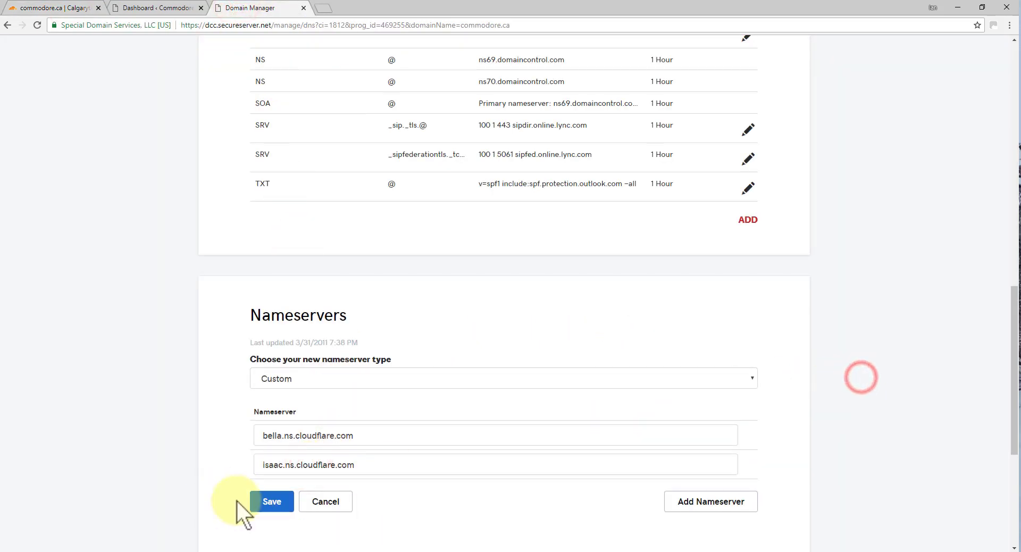
{"action": "left_click", "coordinate": [269, 502]}
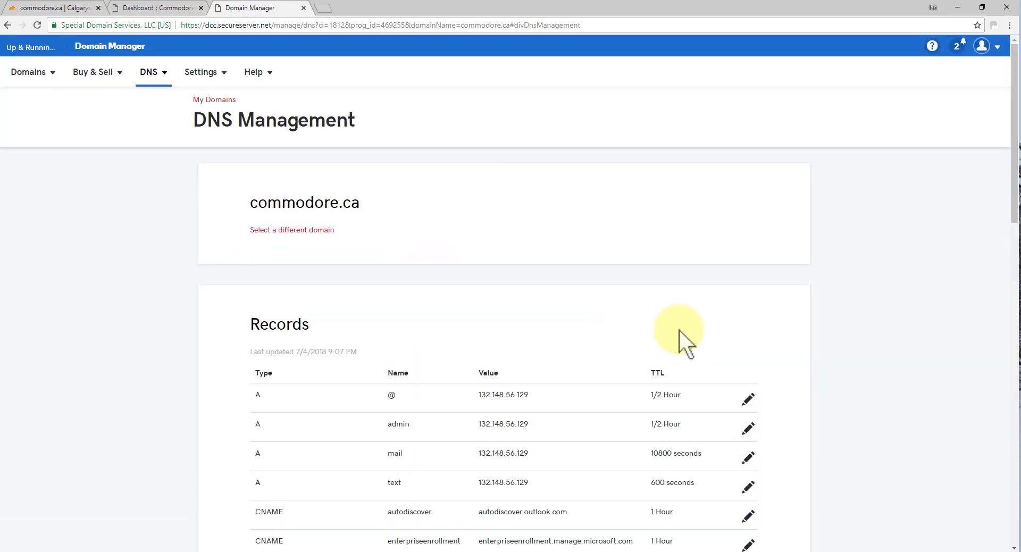
Step: Reload the DNS page and verify bella and isaac.ns.cloudflare.com are the listed nameservers
{"action": "scroll", "coordinate": [678, 330], "scroll_direction": "down", "scroll_amount": 7}
{"action": "scroll", "coordinate": [675, 333], "scroll_direction": "down", "scroll_amount": 5}
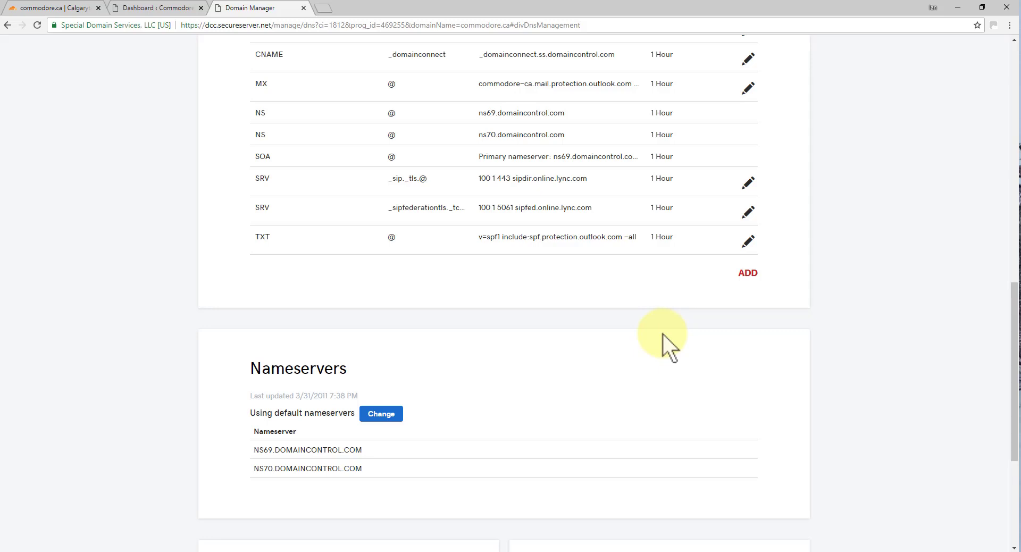
{"action": "left_click", "coordinate": [37, 25]}
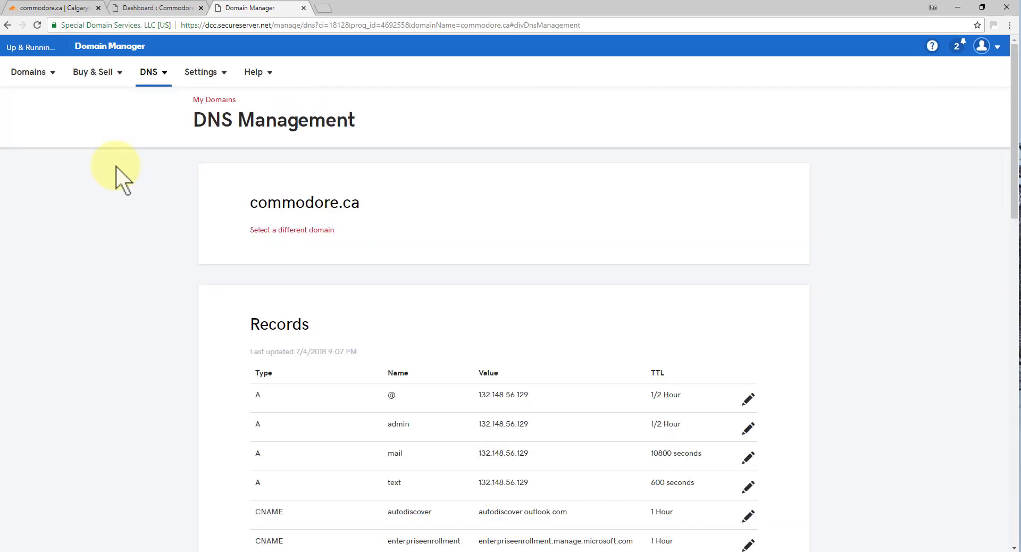
{"action": "scroll", "coordinate": [120, 192], "scroll_direction": "down", "scroll_amount": 15}
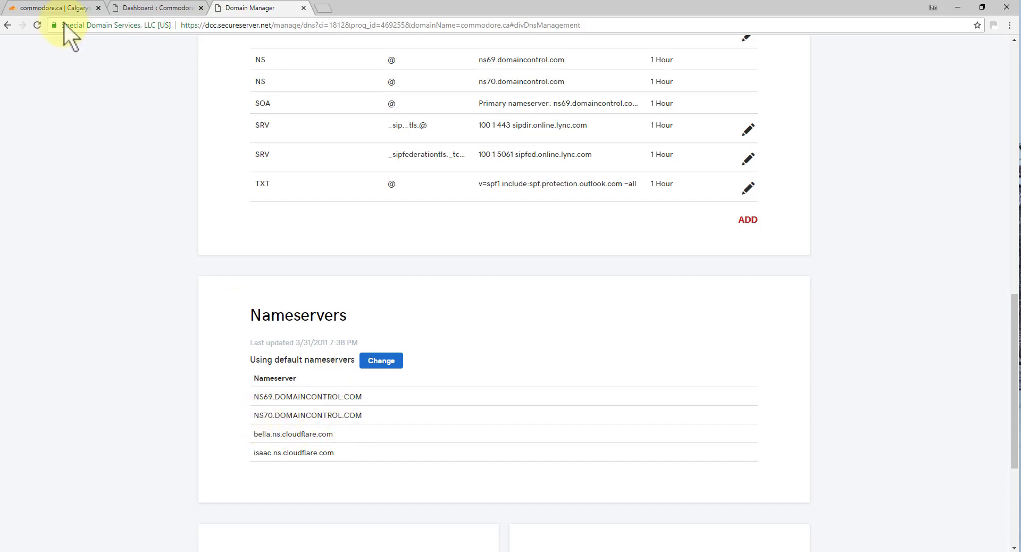
{"action": "left_click", "coordinate": [36, 23]}
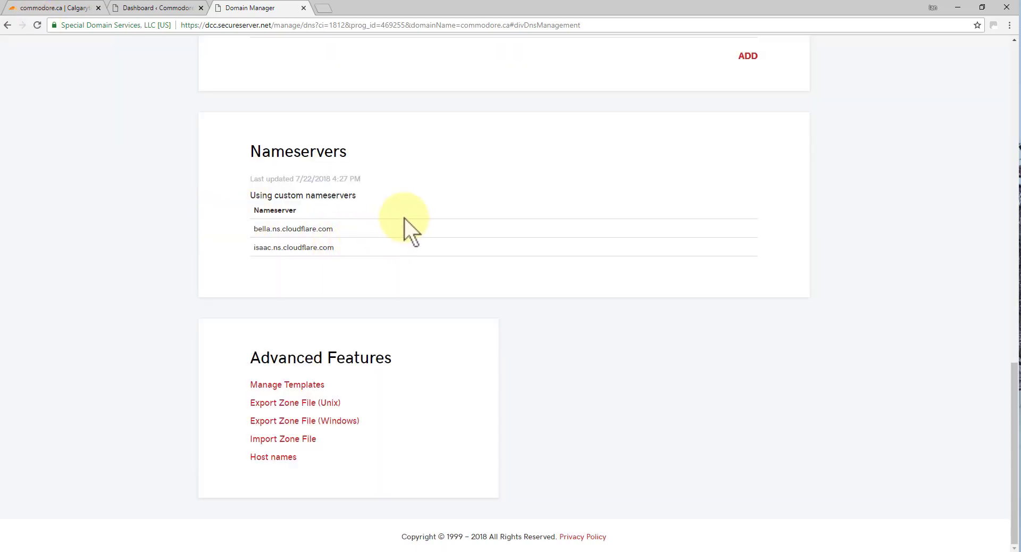
{"action": "scroll", "coordinate": [405, 218], "scroll_direction": "up", "scroll_amount": 1}
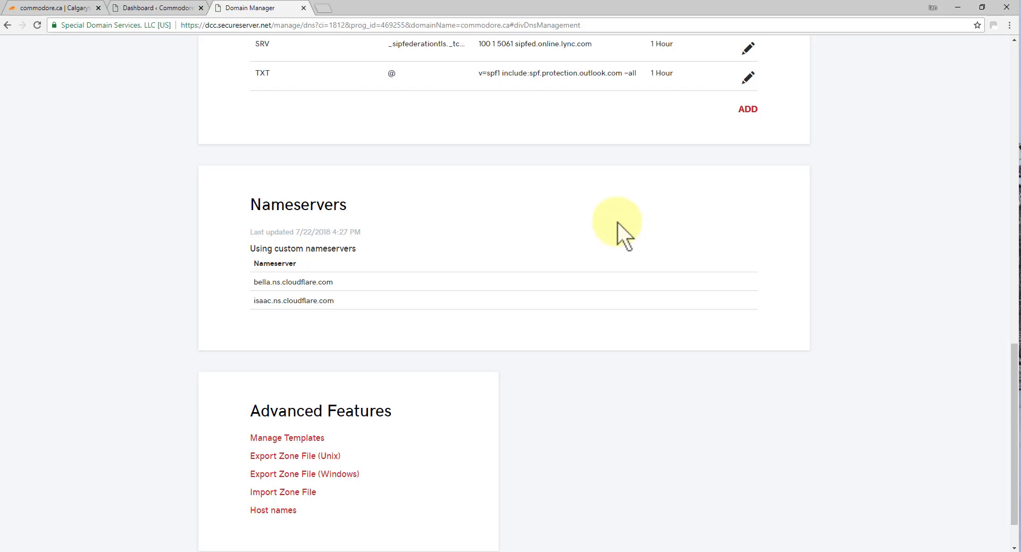
{"action": "scroll", "coordinate": [623, 229], "scroll_direction": "up", "scroll_amount": 15}
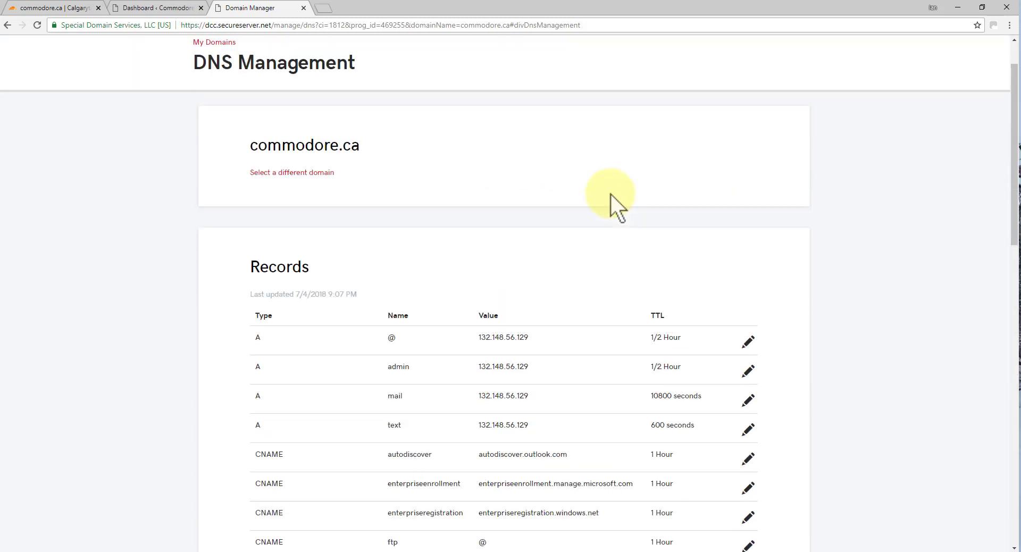
Step: Find CloudFlare Flexible SSL under Plugins > Add New, install it and activate it
{"action": "left_click", "coordinate": [149, 7]}
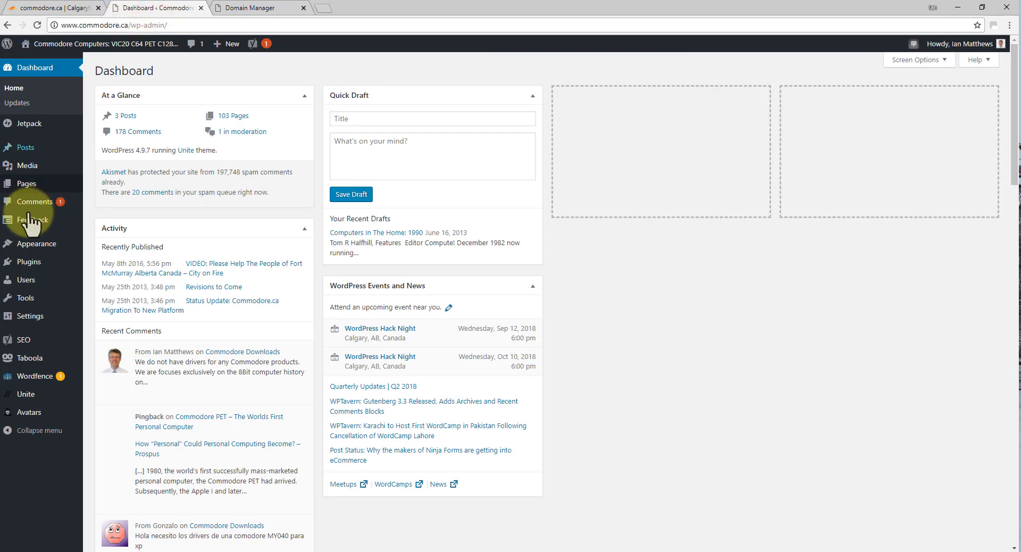
{"action": "mouse_move", "coordinate": [30, 263]}
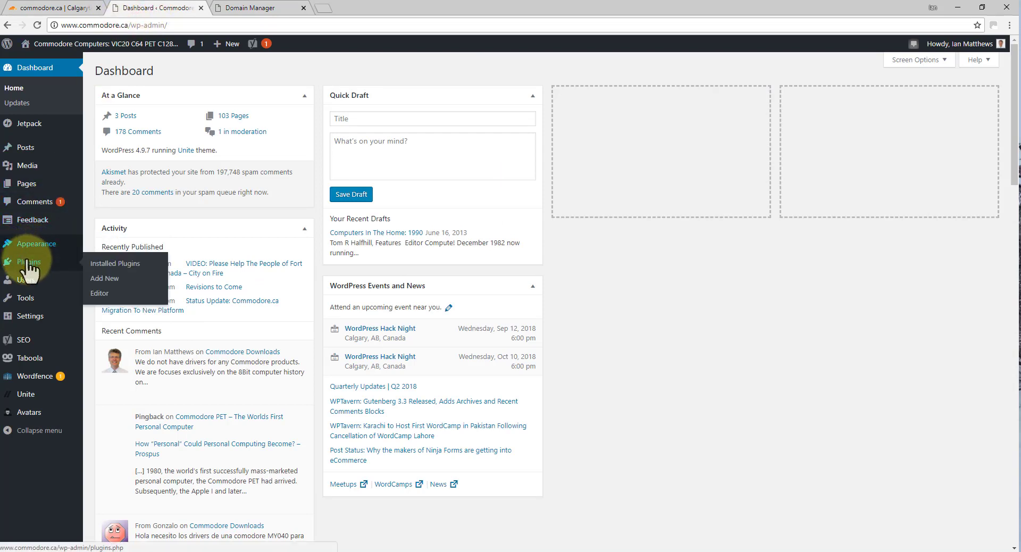
{"action": "left_click", "coordinate": [112, 280]}
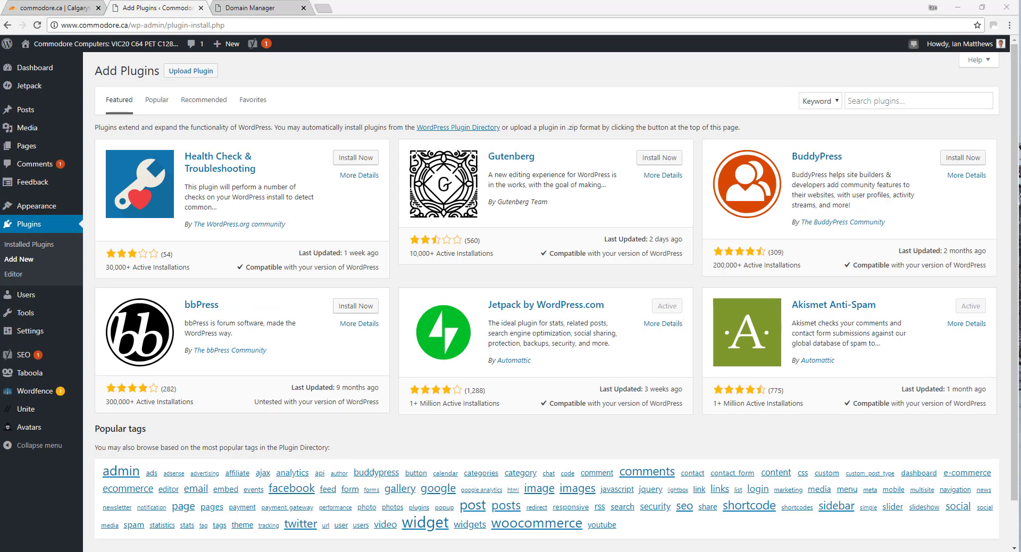
{"action": "left_click", "coordinate": [856, 102]}
{"action": "key", "text": "ctrl+v"}
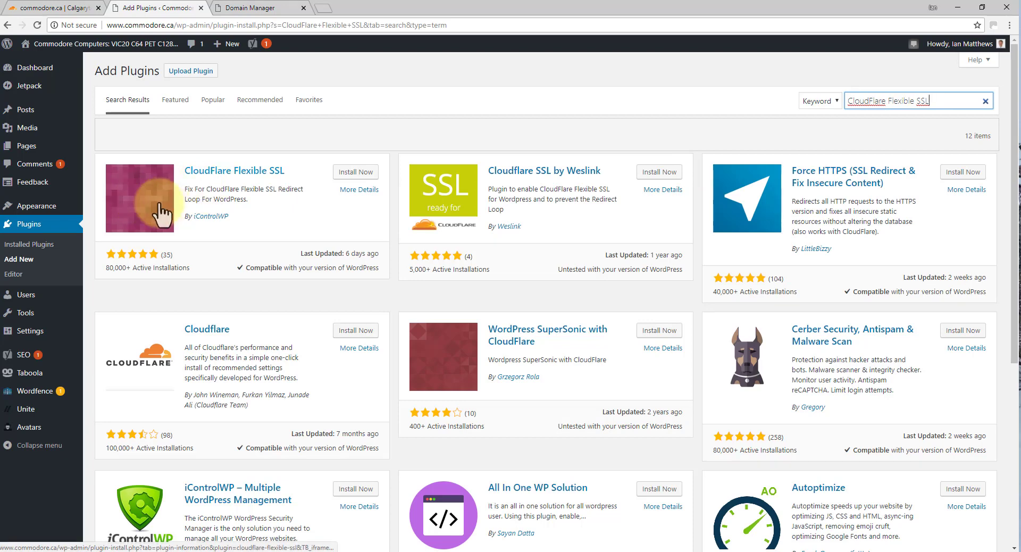
{"action": "left_click", "coordinate": [358, 172]}
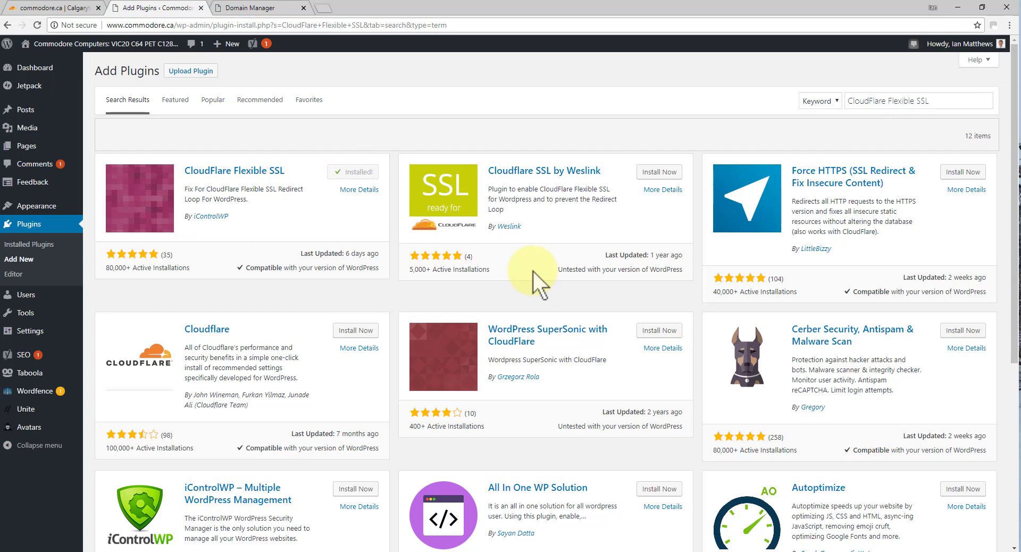
{"action": "left_click", "coordinate": [360, 173]}
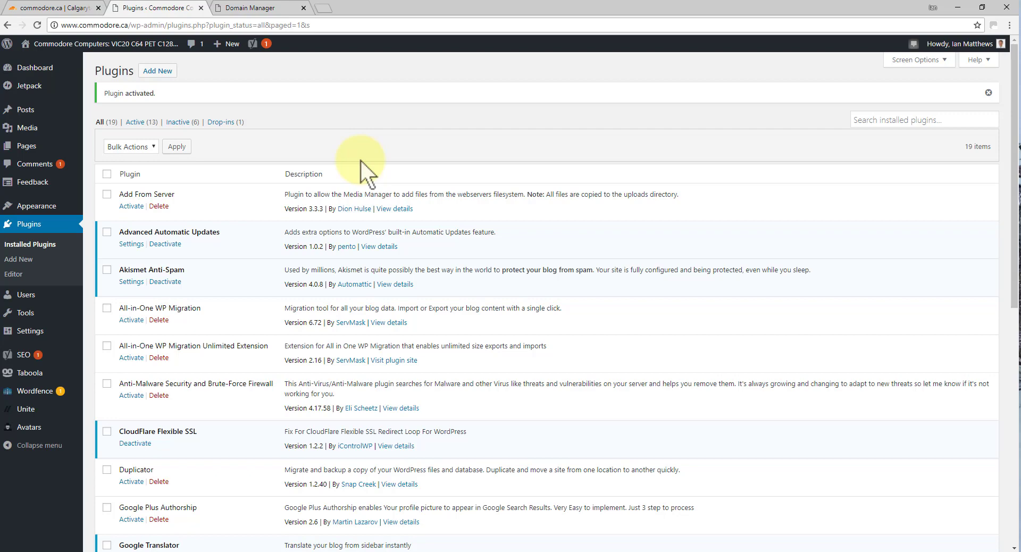
Step: Continue to the commodore.ca Overview and request a nameserver recheck
{"action": "left_click", "coordinate": [63, 8]}
{"action": "left_click", "coordinate": [503, 383]}
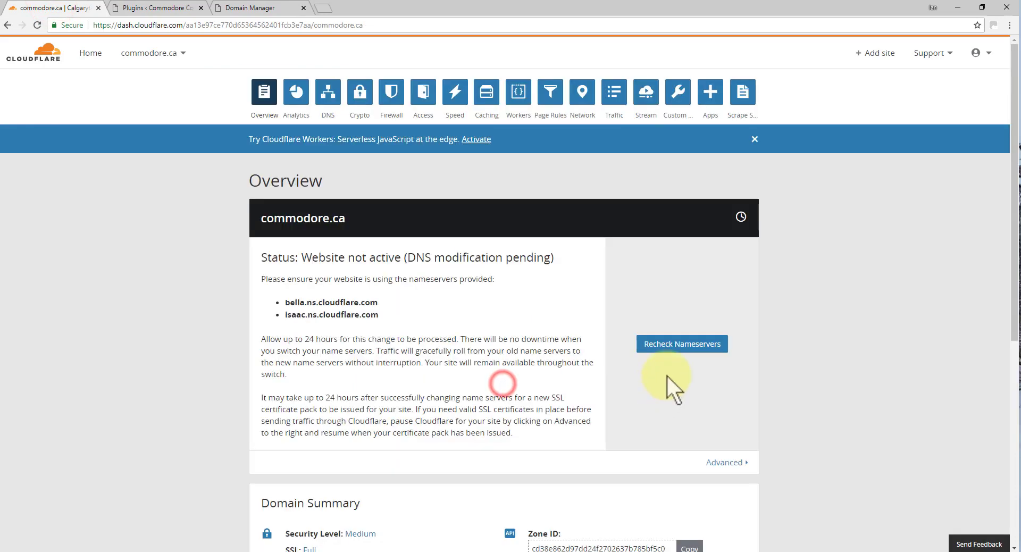
{"action": "scroll", "coordinate": [819, 354], "scroll_direction": "down", "scroll_amount": 2}
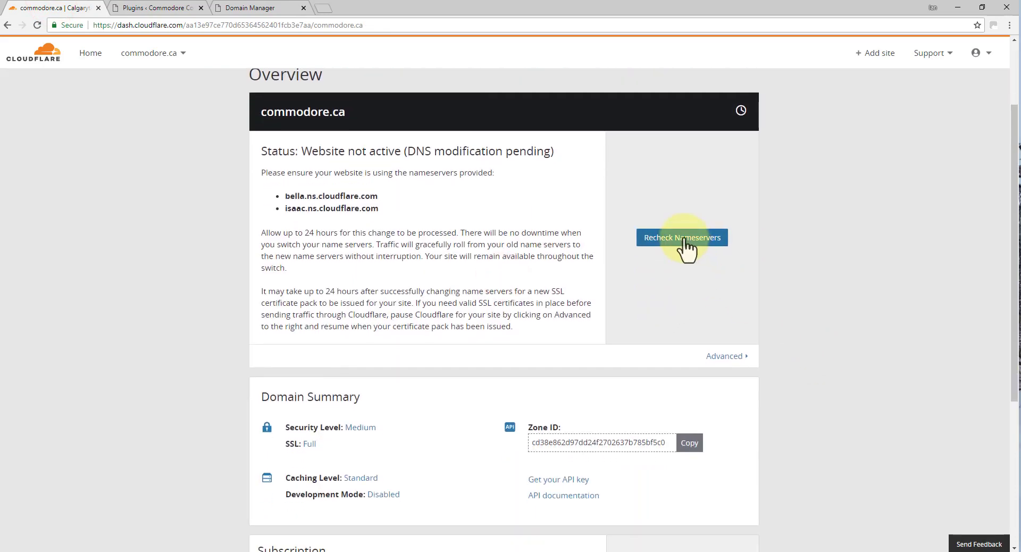
{"action": "left_click", "coordinate": [718, 249]}
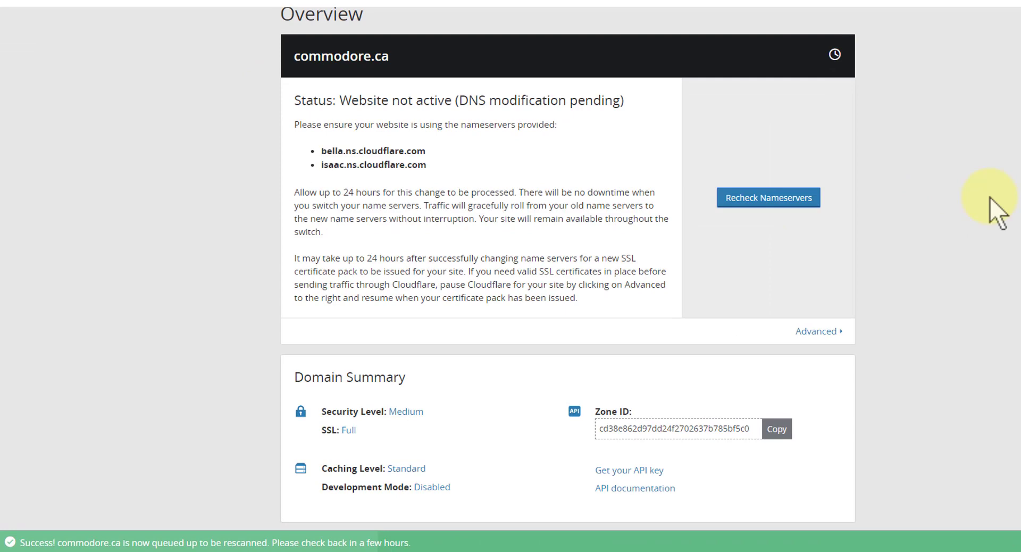
{"action": "left_click_drag", "start_coordinate": [43, 542], "coordinate": [313, 538]}
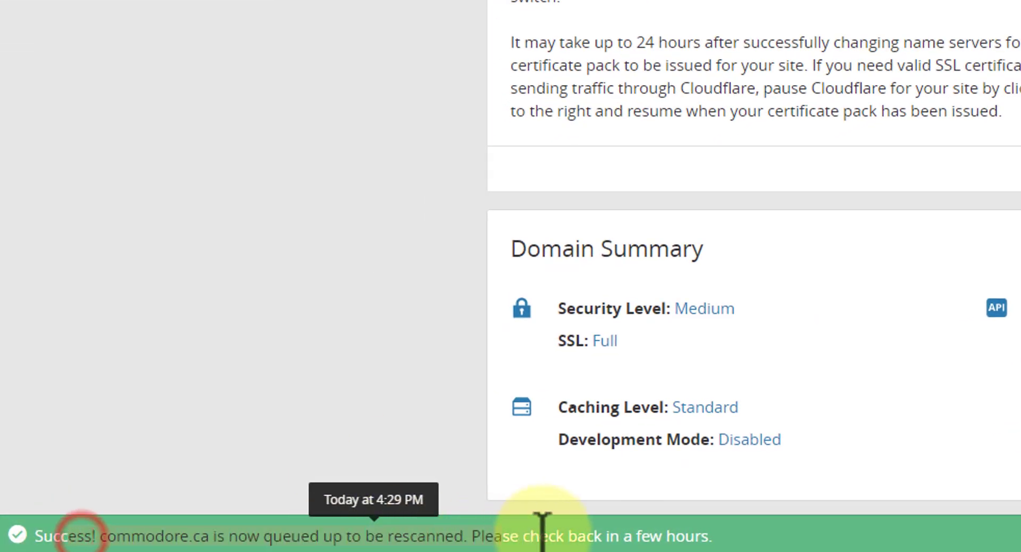
{"action": "left_click", "coordinate": [162, 250]}
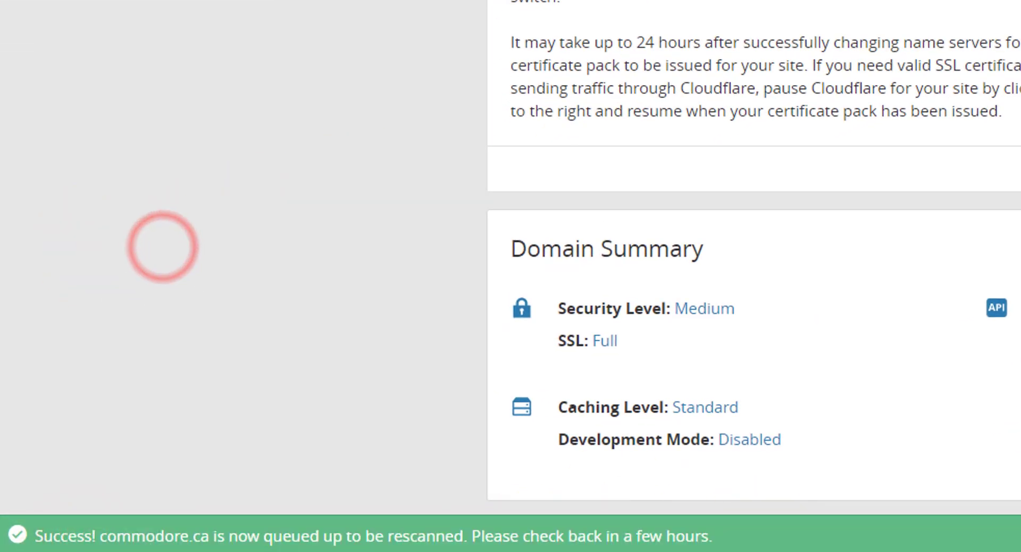
{"action": "scroll", "coordinate": [162, 250], "scroll_direction": "down", "scroll_amount": 4}
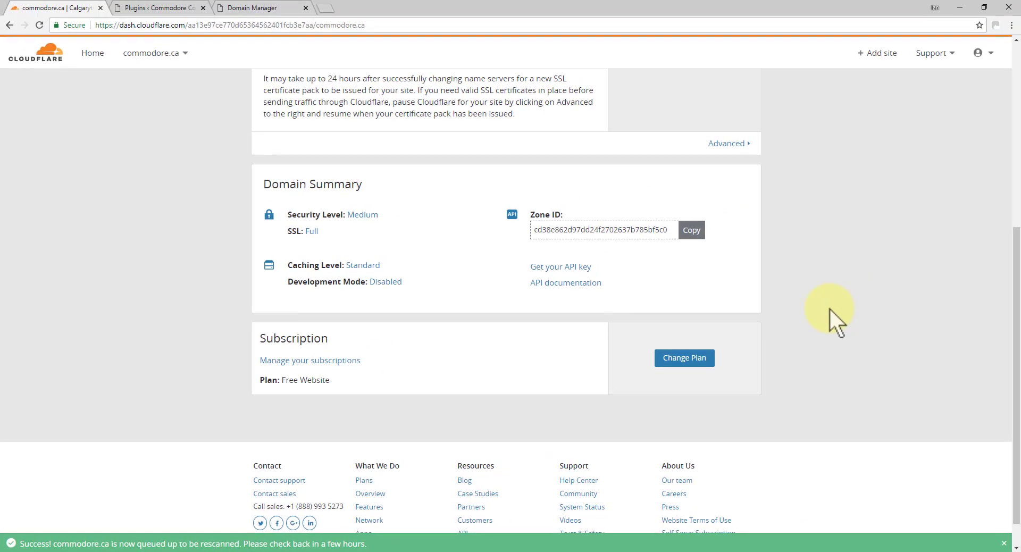
{"action": "scroll", "coordinate": [830, 309], "scroll_direction": "up", "scroll_amount": 3}
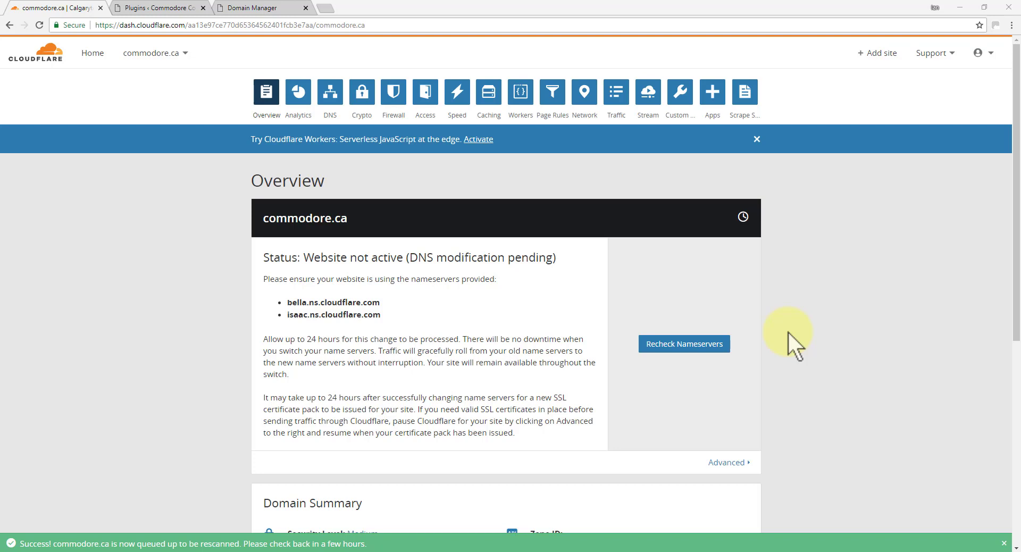
Step: Check the Crypto page: SSL set to Full, with certificate issuance taking up to 24 hours
{"action": "left_click", "coordinate": [362, 94]}
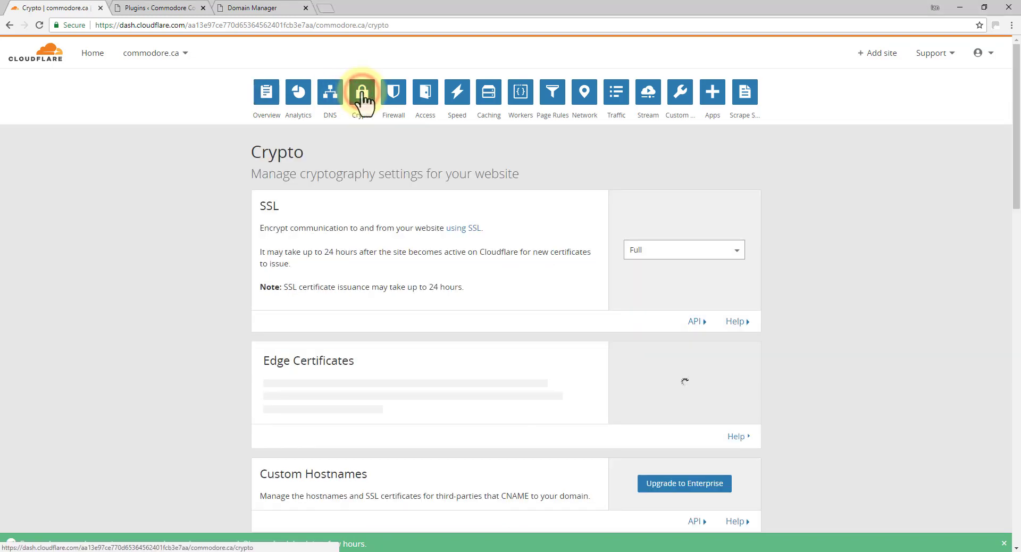
{"action": "left_click_drag", "start_coordinate": [287, 287], "coordinate": [471, 286]}
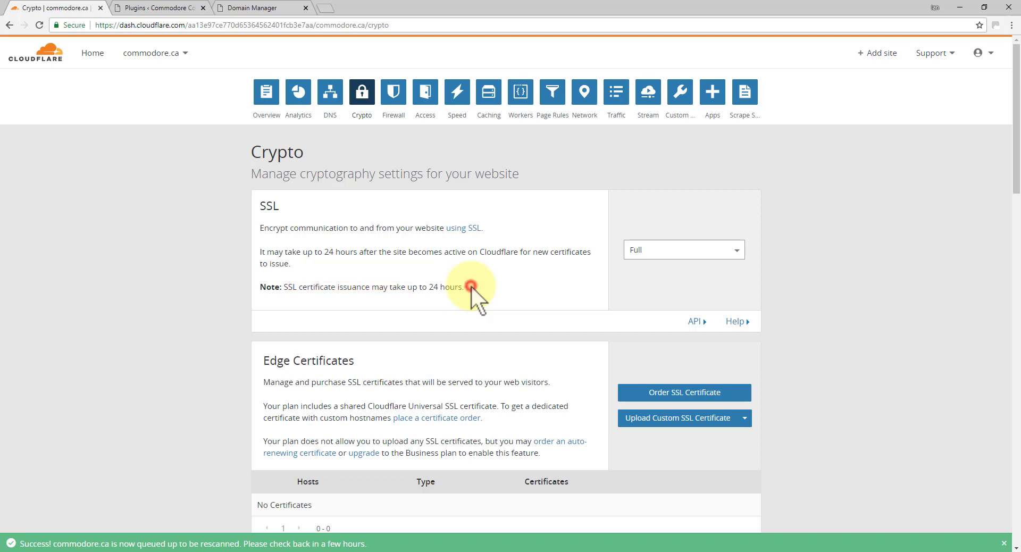
{"action": "left_click_drag", "start_coordinate": [471, 286], "coordinate": [405, 294]}
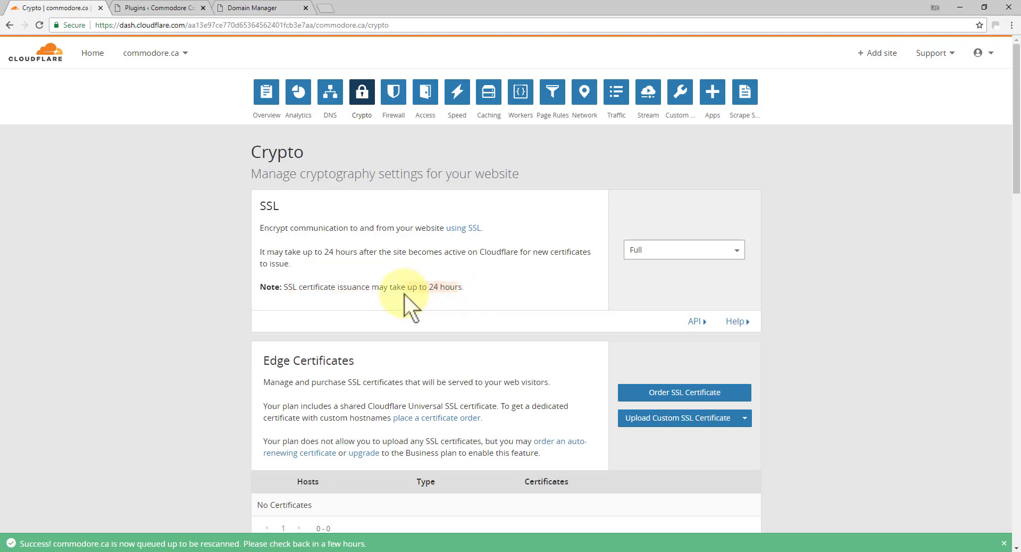
{"action": "left_click", "coordinate": [405, 293]}
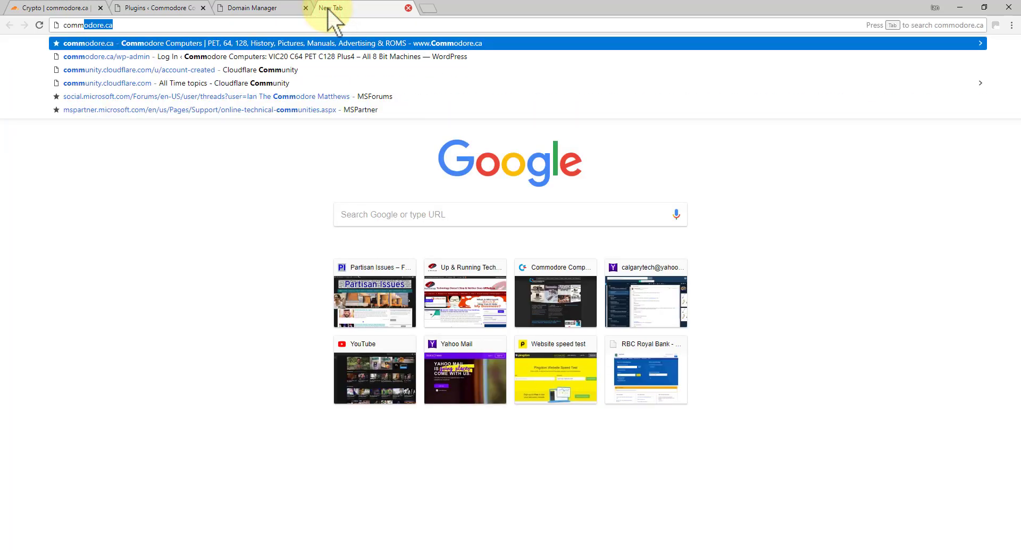
Step: Load commodore.ca and browse its advertising gallery, manuals and Arcade pages, then return home
{"action": "key", "text": "Return"}
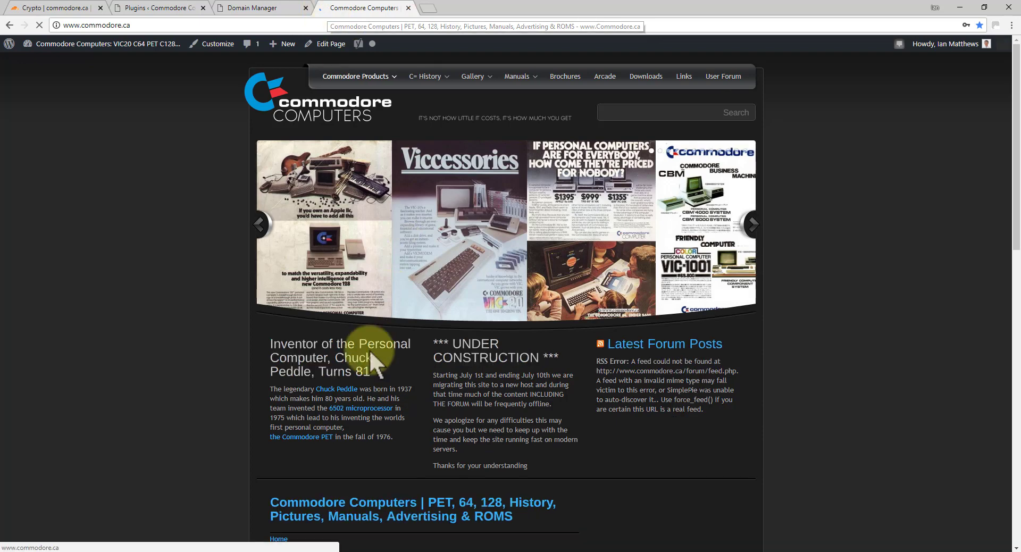
{"action": "left_click", "coordinate": [478, 74]}
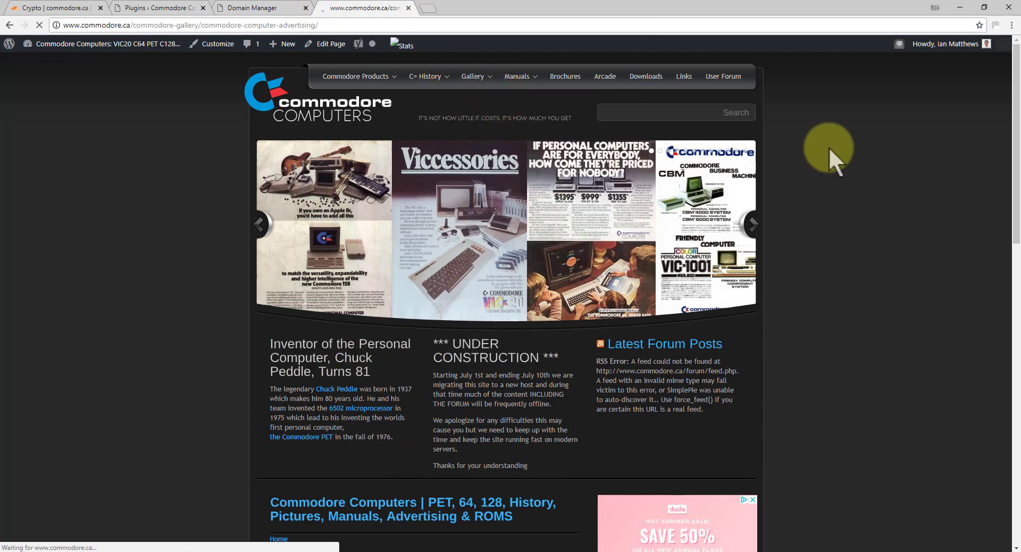
{"action": "left_click", "coordinate": [517, 77]}
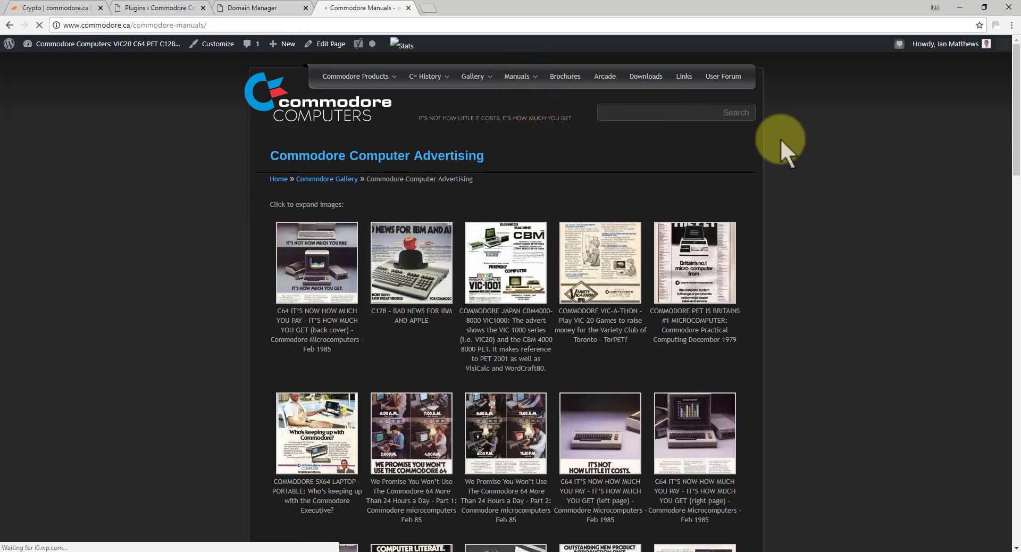
{"action": "left_click", "coordinate": [605, 76]}
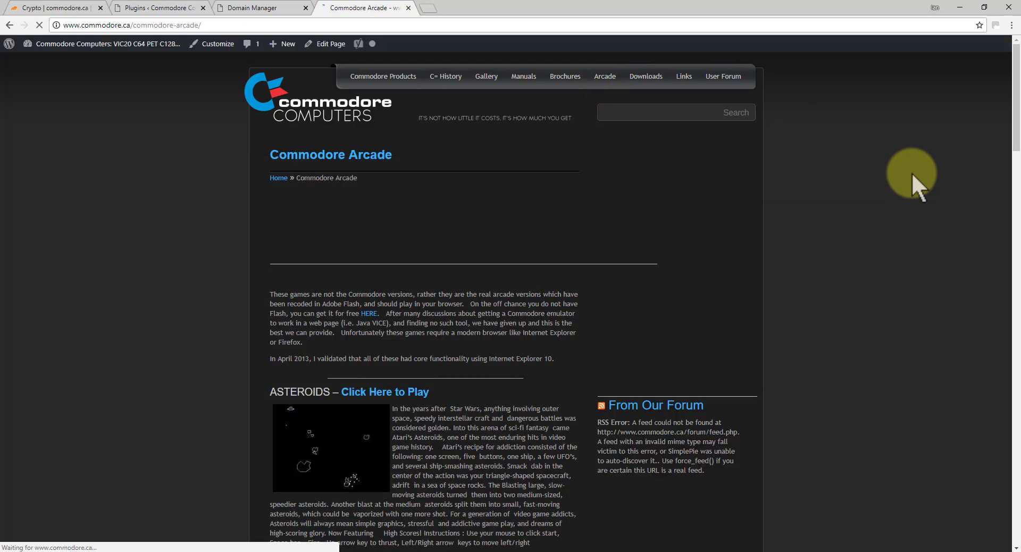
{"action": "scroll", "coordinate": [796, 298], "scroll_direction": "down", "scroll_amount": 4}
{"action": "scroll", "coordinate": [796, 298], "scroll_direction": "down", "scroll_amount": 8}
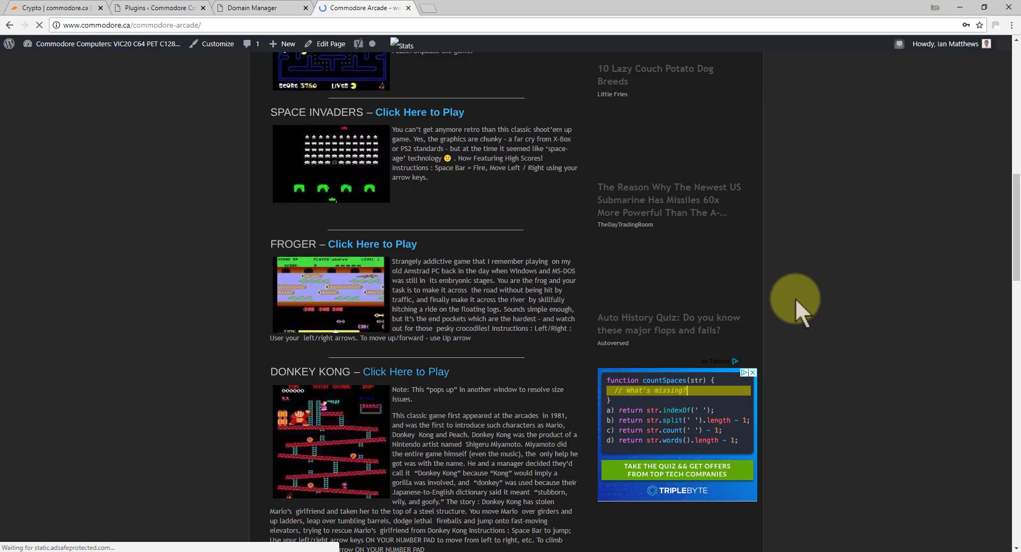
{"action": "scroll", "coordinate": [796, 298], "scroll_direction": "up", "scroll_amount": 12}
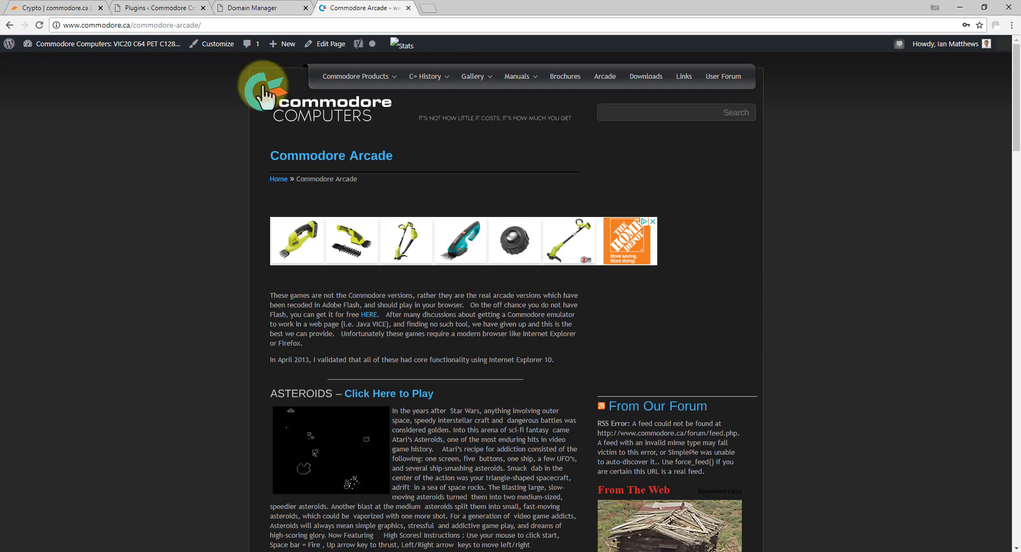
{"action": "left_click", "coordinate": [276, 92]}
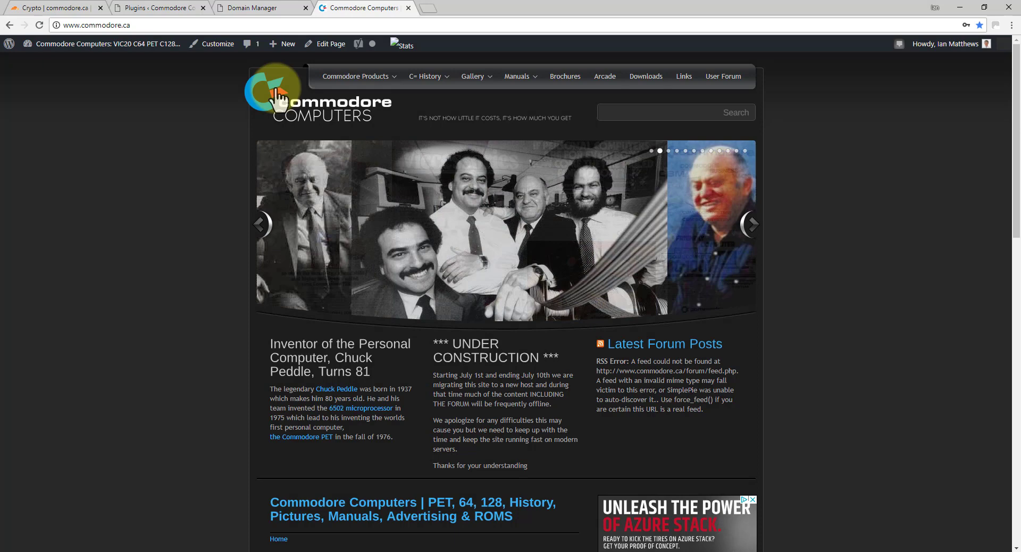
Step: In Cloudflare's Speed settings, enable Auto Minify for JavaScript, CSS and HTML
{"action": "left_click", "coordinate": [258, 6]}
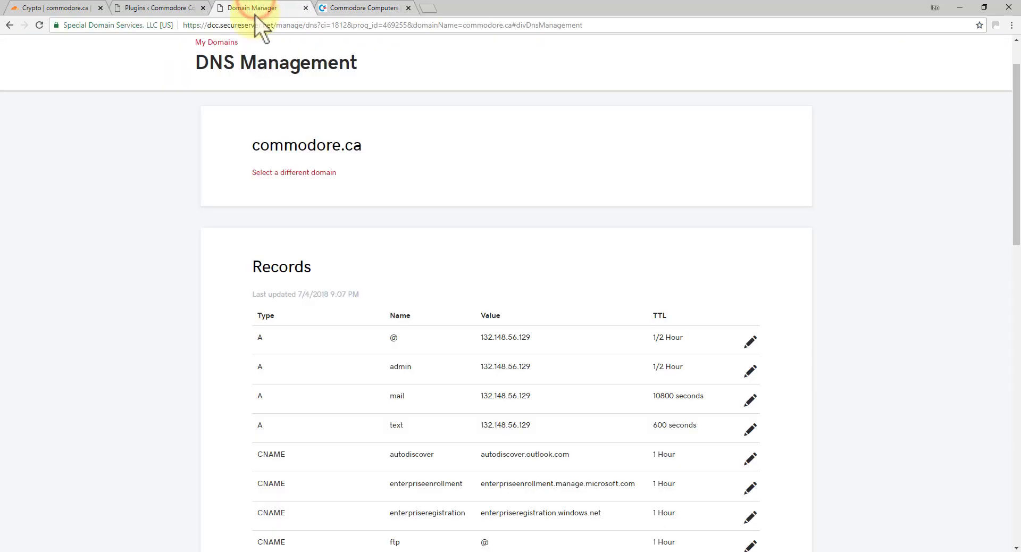
{"action": "left_click", "coordinate": [157, 7]}
{"action": "left_click", "coordinate": [46, 8]}
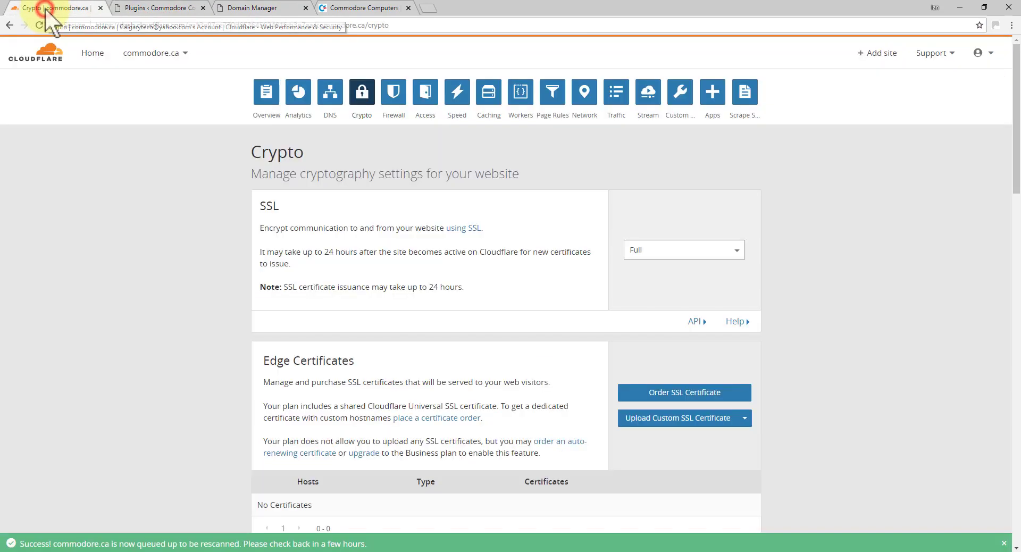
{"action": "left_click", "coordinate": [458, 99]}
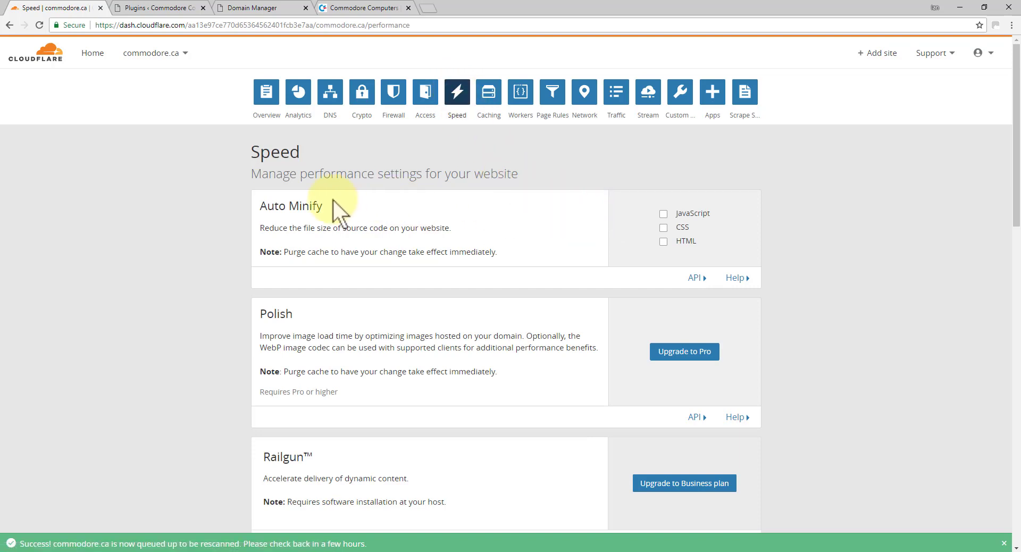
{"action": "left_click_drag", "start_coordinate": [329, 205], "coordinate": [261, 218]}
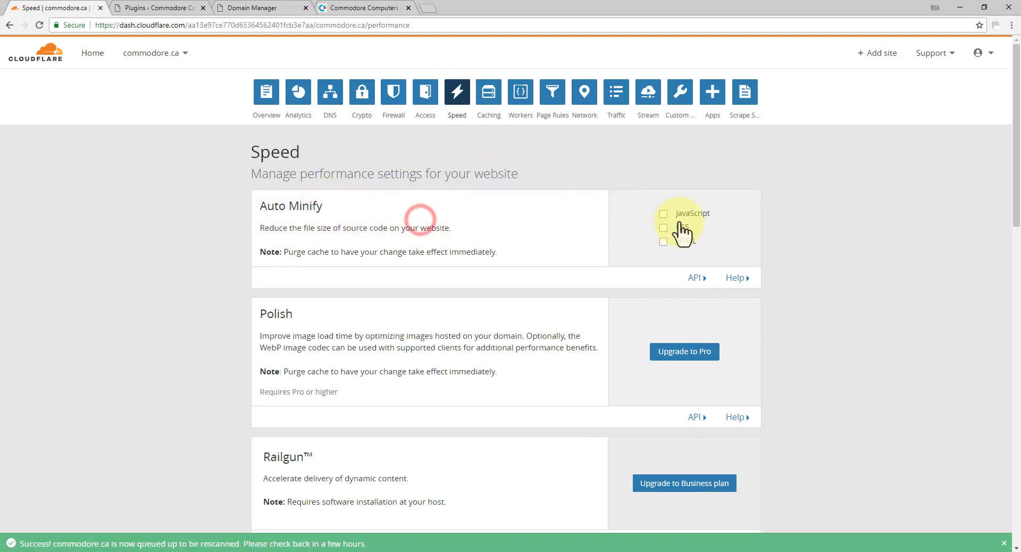
{"action": "left_click", "coordinate": [664, 213]}
{"action": "left_click", "coordinate": [664, 236]}
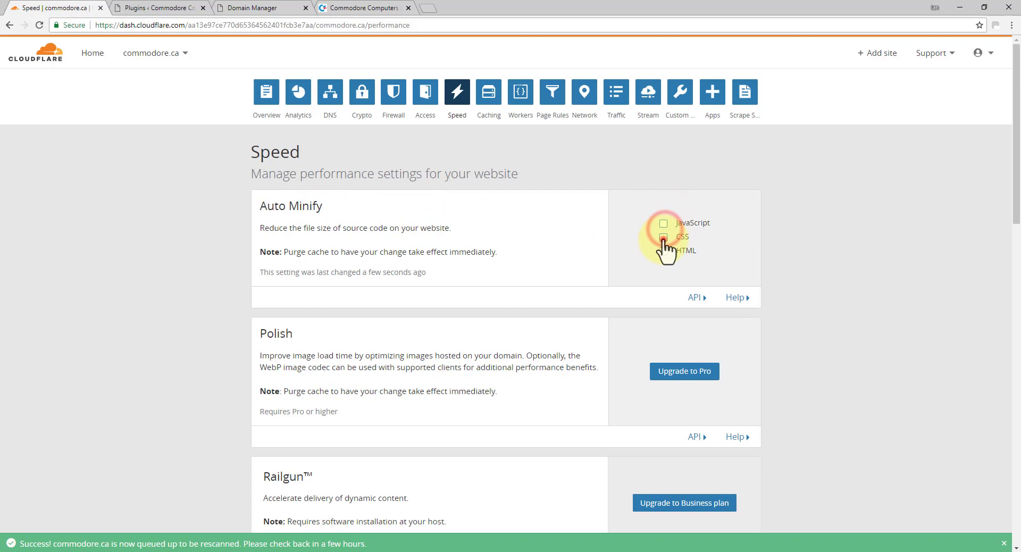
{"action": "left_click", "coordinate": [663, 250]}
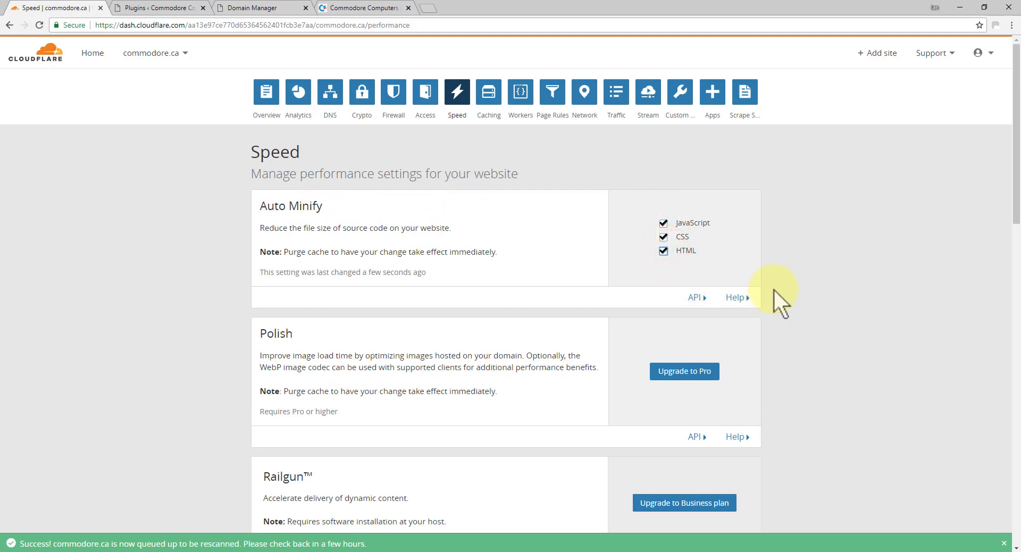
{"action": "left_click_drag", "start_coordinate": [440, 269], "coordinate": [262, 273]}
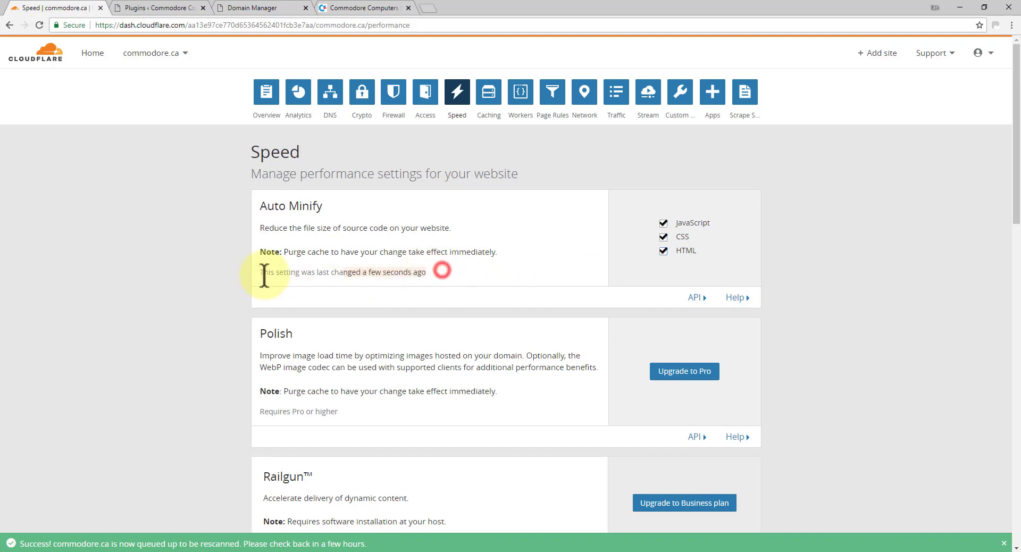
{"action": "left_click", "coordinate": [493, 286]}
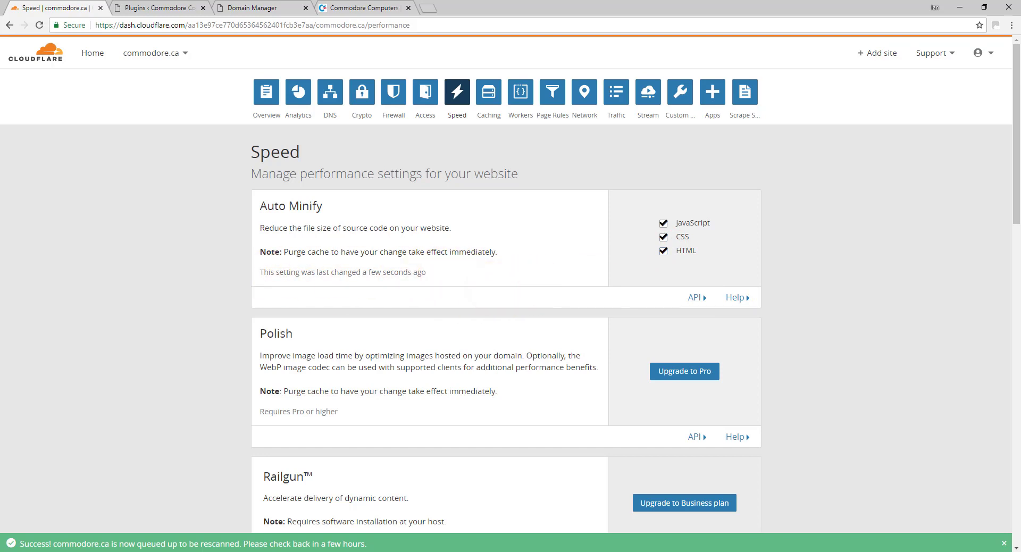
Step: Scroll through the remaining Speed settings for commodore.ca
{"action": "scroll", "coordinate": [809, 276], "scroll_direction": "down", "scroll_amount": 4}
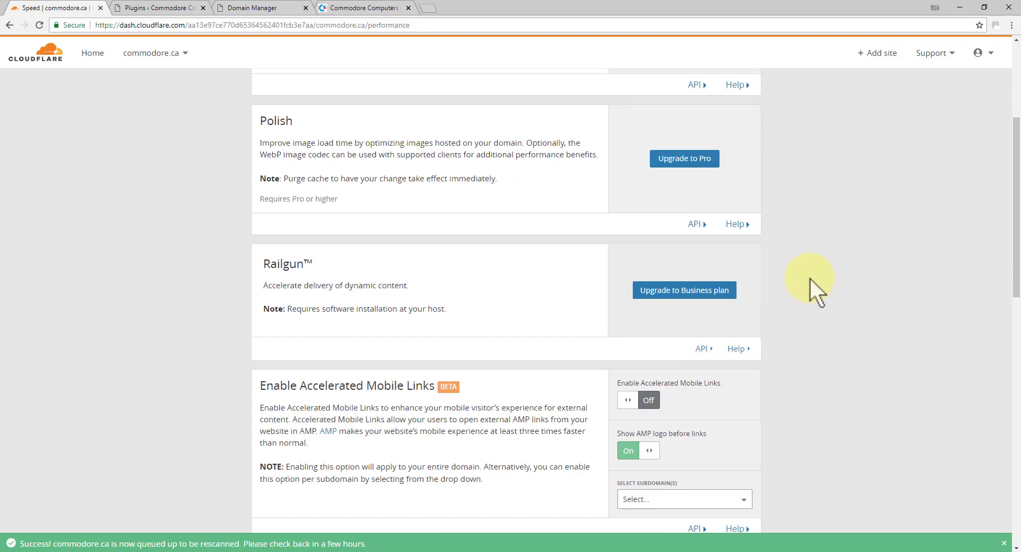
{"action": "scroll", "coordinate": [810, 277], "scroll_direction": "down", "scroll_amount": 3}
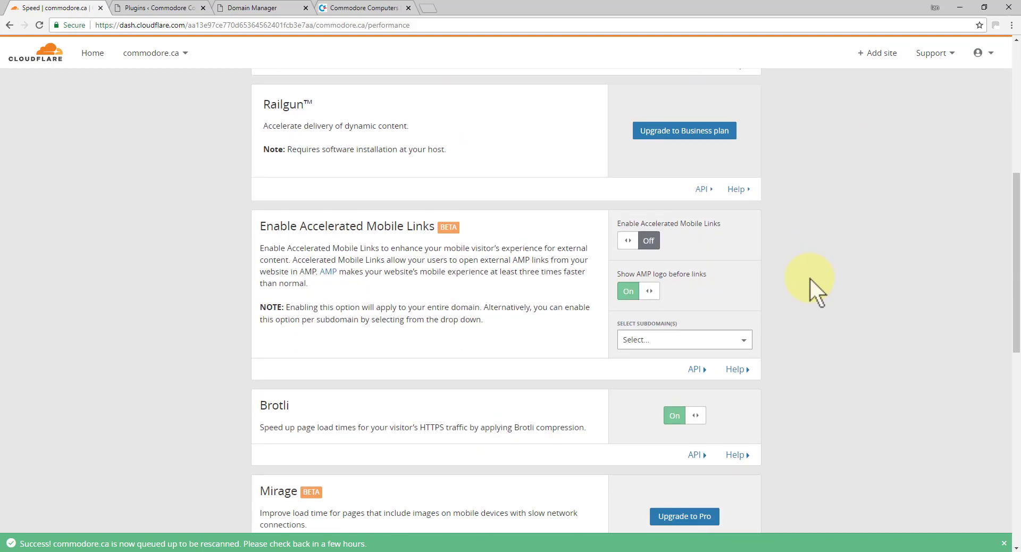
{"action": "scroll", "coordinate": [809, 276], "scroll_direction": "down", "scroll_amount": 3}
{"action": "scroll", "coordinate": [810, 277], "scroll_direction": "up", "scroll_amount": 10}
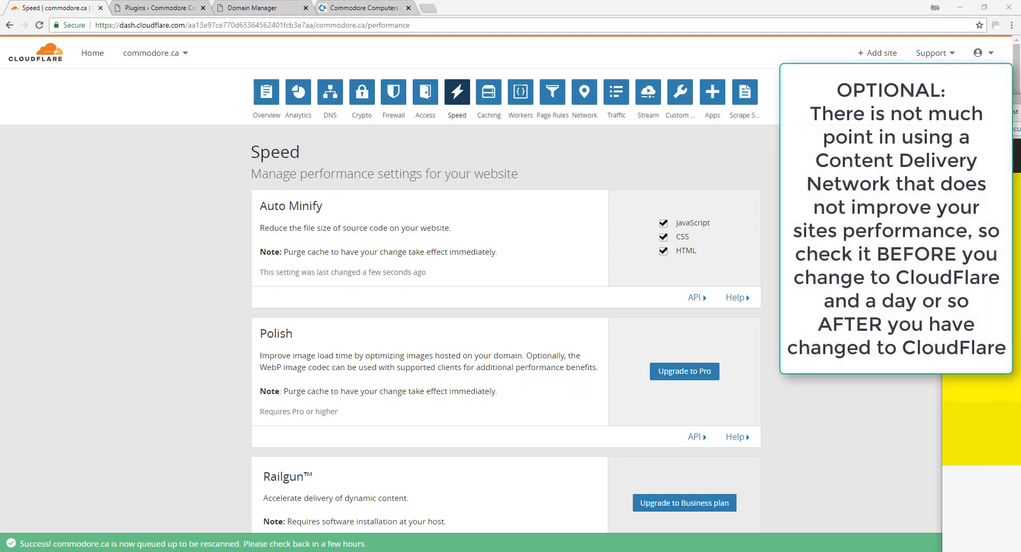
Step: Review commodore.ca's Pingdom results (grade B 86, 3.00 s load time) and performance insights, then minimize Pingdom
{"action": "left_click_drag", "start_coordinate": [1020, 101], "coordinate": [390, 30]}
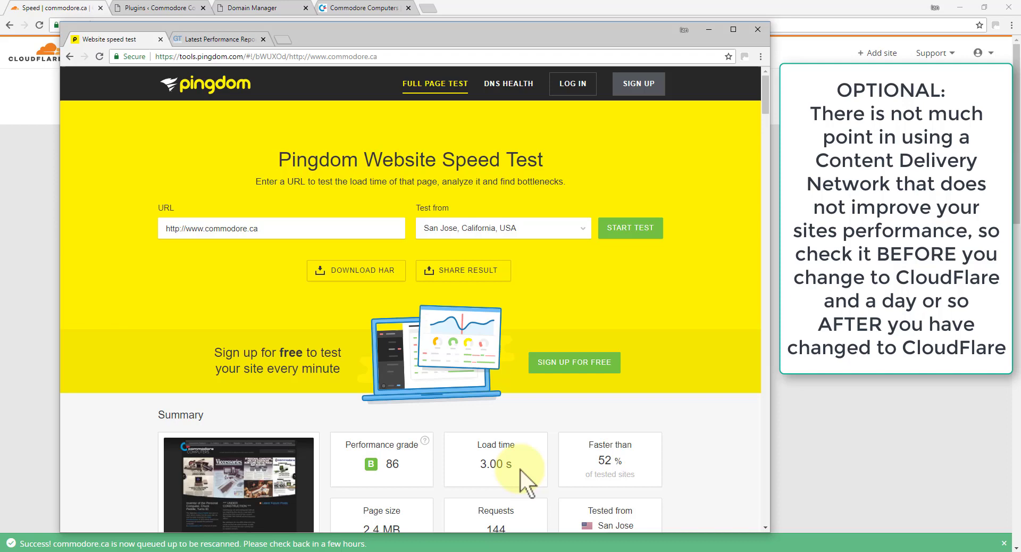
{"action": "left_click", "coordinate": [579, 228]}
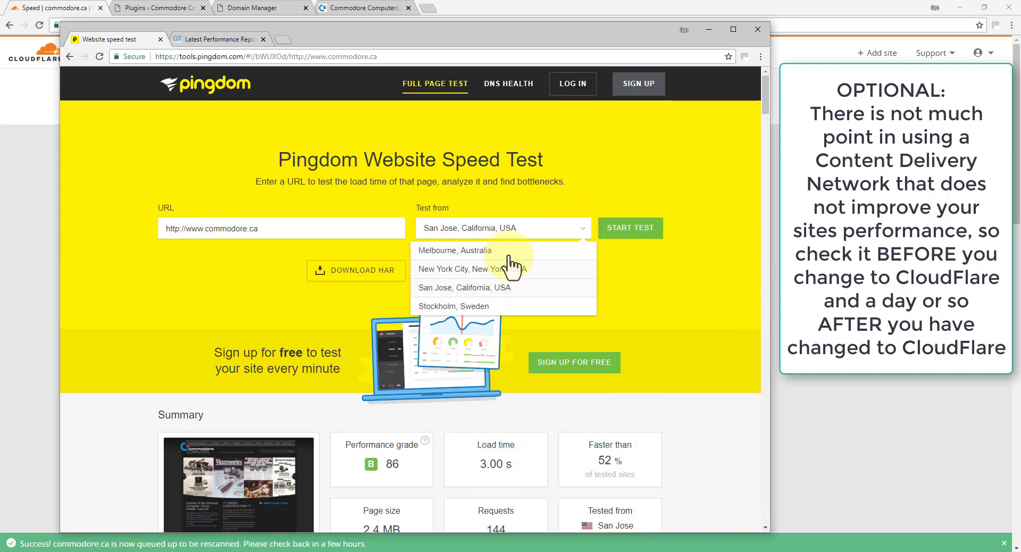
{"action": "left_click", "coordinate": [646, 149]}
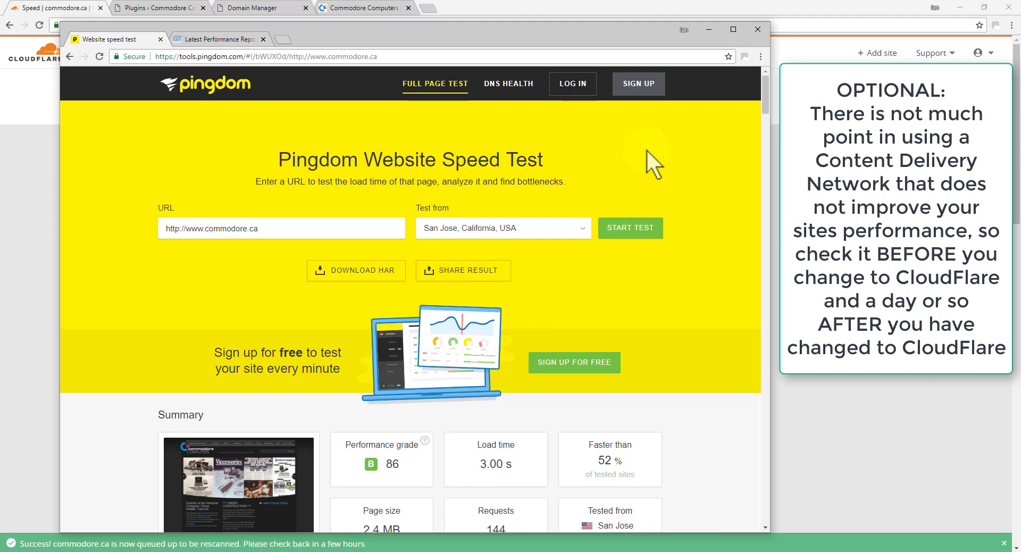
{"action": "scroll", "coordinate": [646, 149], "scroll_direction": "down", "scroll_amount": 1}
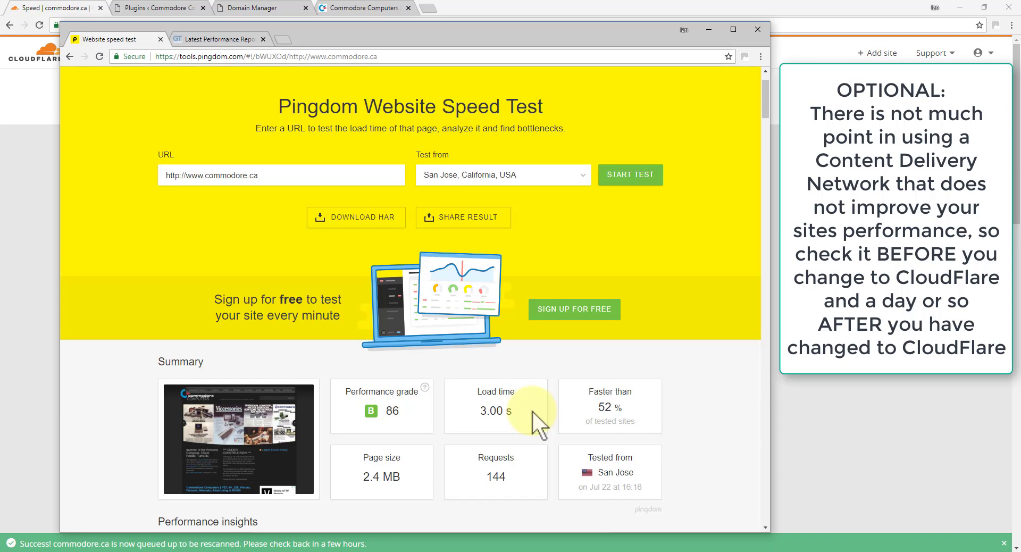
{"action": "scroll", "coordinate": [510, 372], "scroll_direction": "down", "scroll_amount": 7}
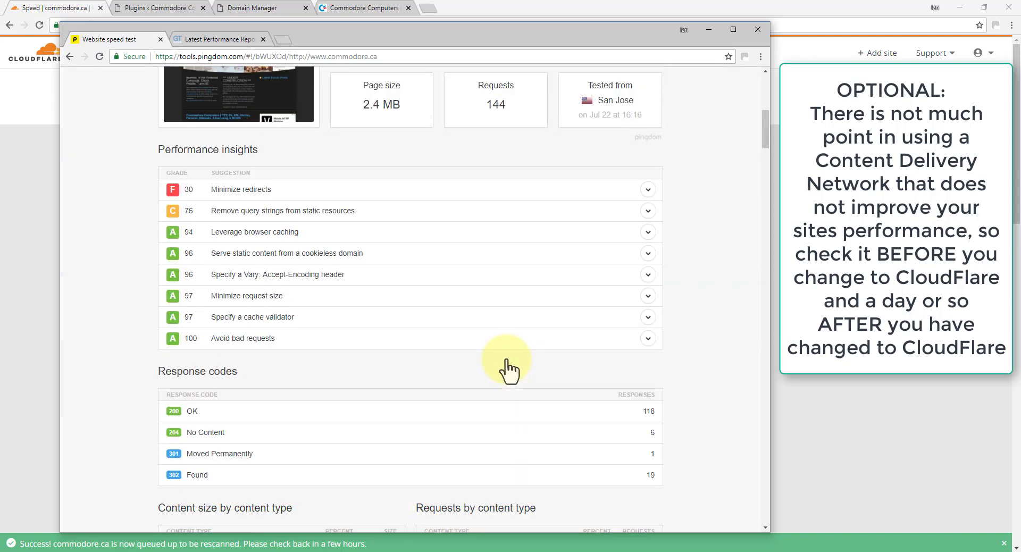
{"action": "left_click_drag", "start_coordinate": [474, 345], "coordinate": [176, 212]}
{"action": "scroll", "coordinate": [752, 289], "scroll_direction": "up", "scroll_amount": 8}
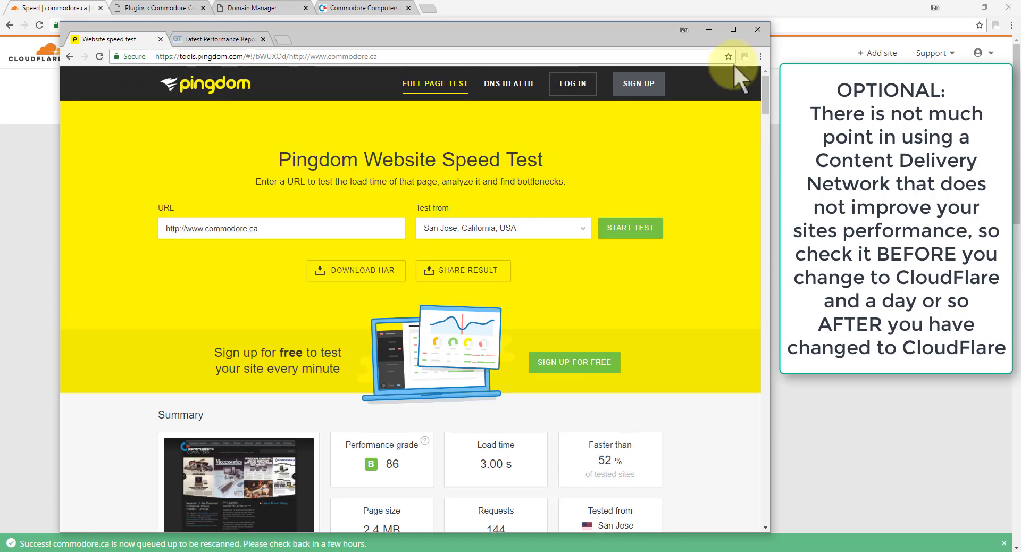
{"action": "left_click", "coordinate": [709, 28]}
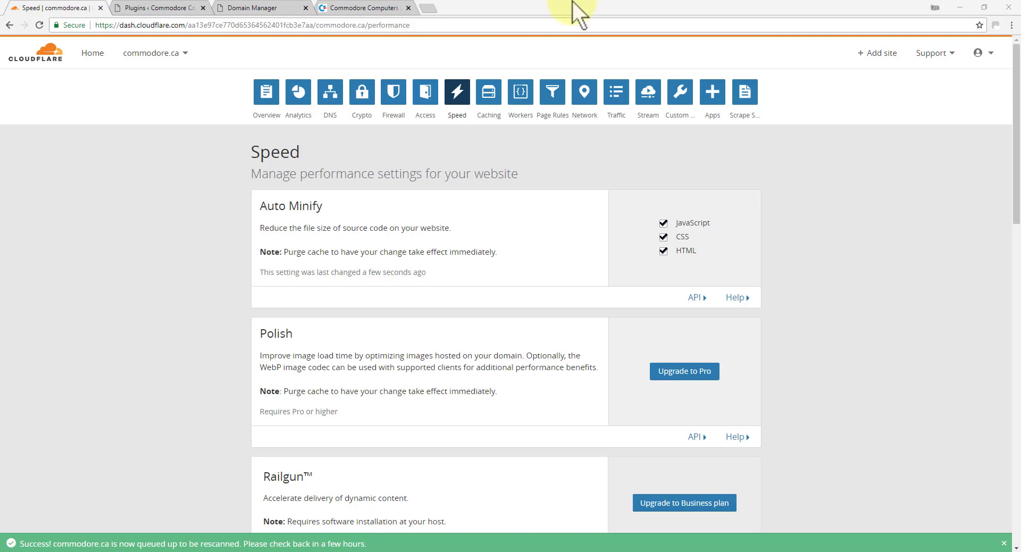
Step: Switch to the Commodore Computers tab showing the live commodore.ca home page
{"action": "left_click", "coordinate": [357, 8]}
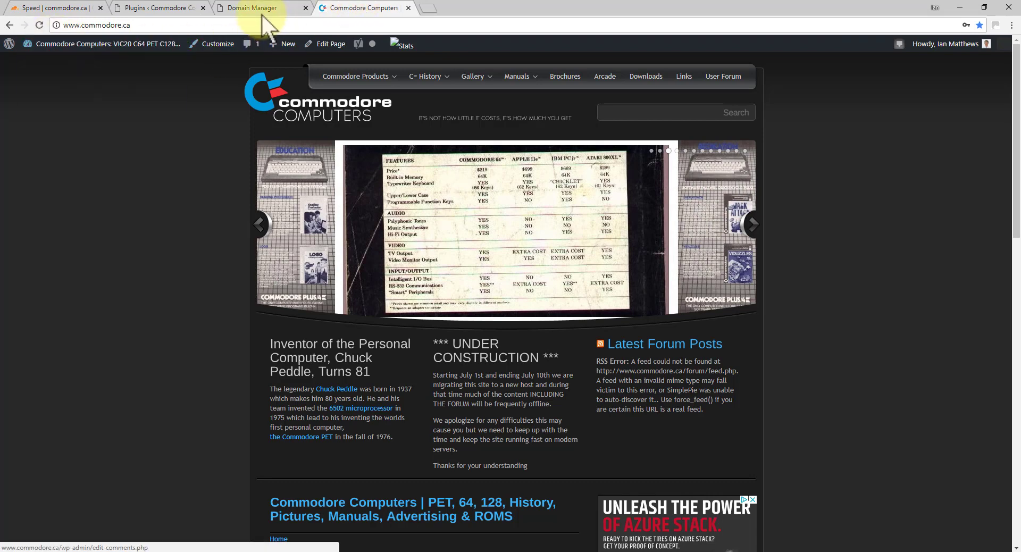
{"action": "left_click", "coordinate": [125, 44]}
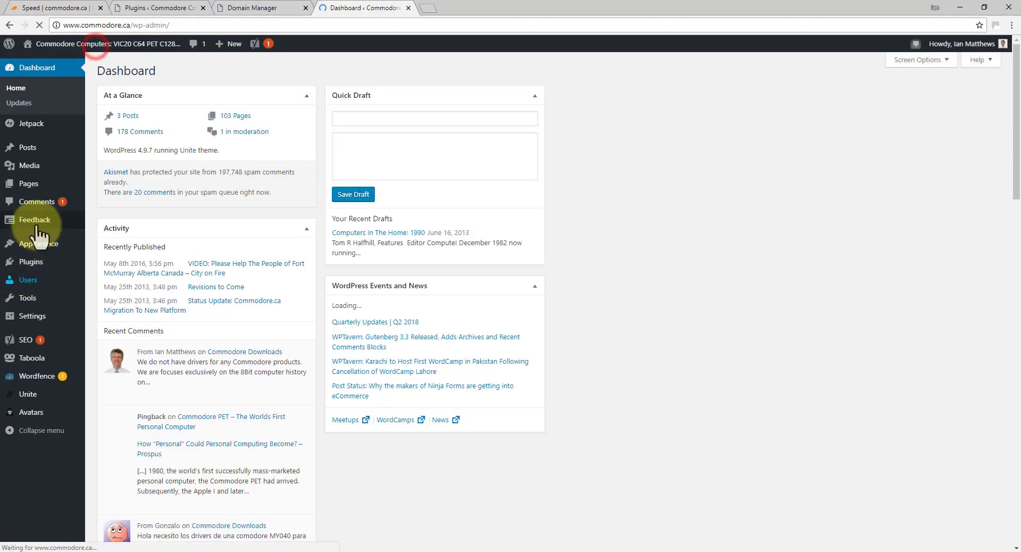
{"action": "mouse_move", "coordinate": [32, 317]}
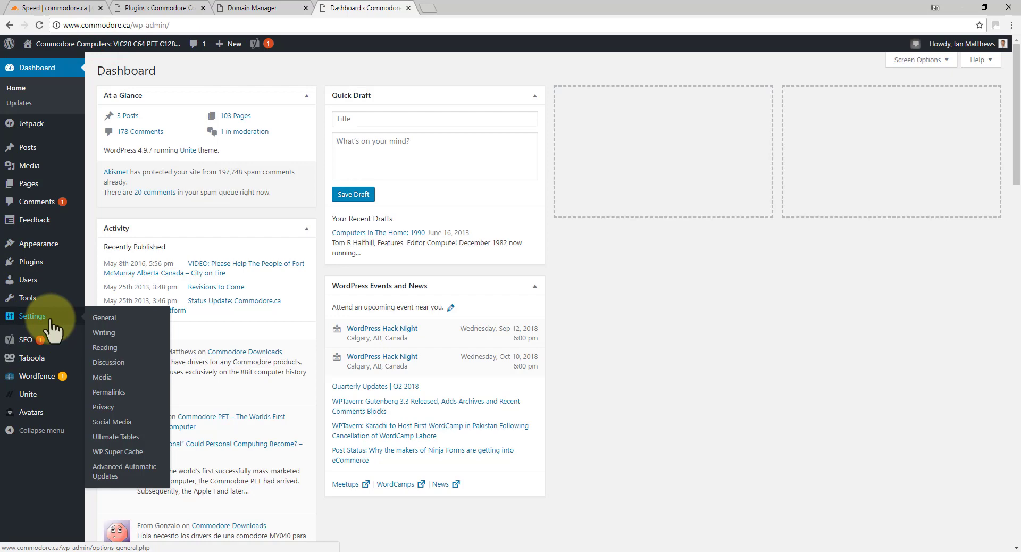
{"action": "left_click", "coordinate": [104, 318]}
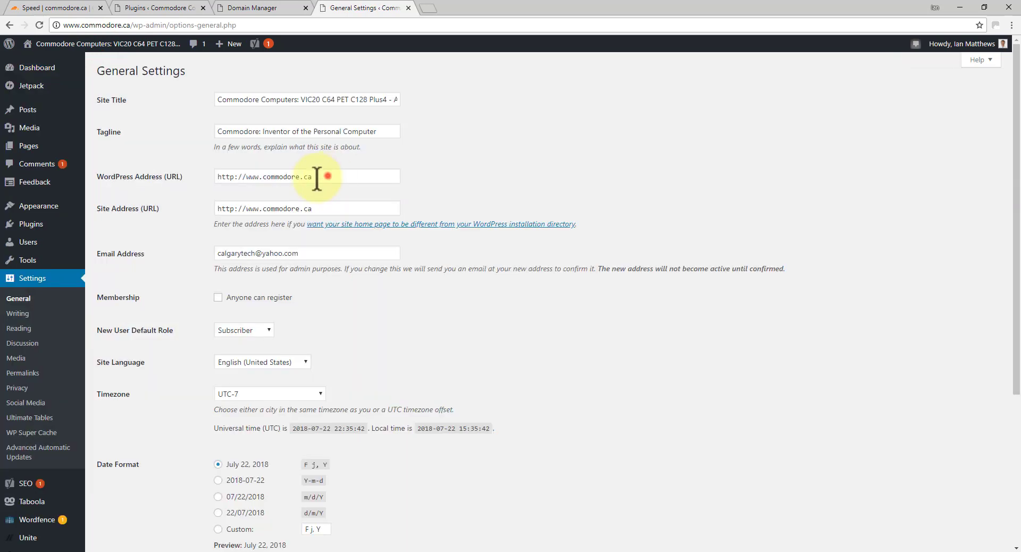
{"action": "triple_click", "coordinate": [327, 176]}
{"action": "triple_click", "coordinate": [337, 209]}
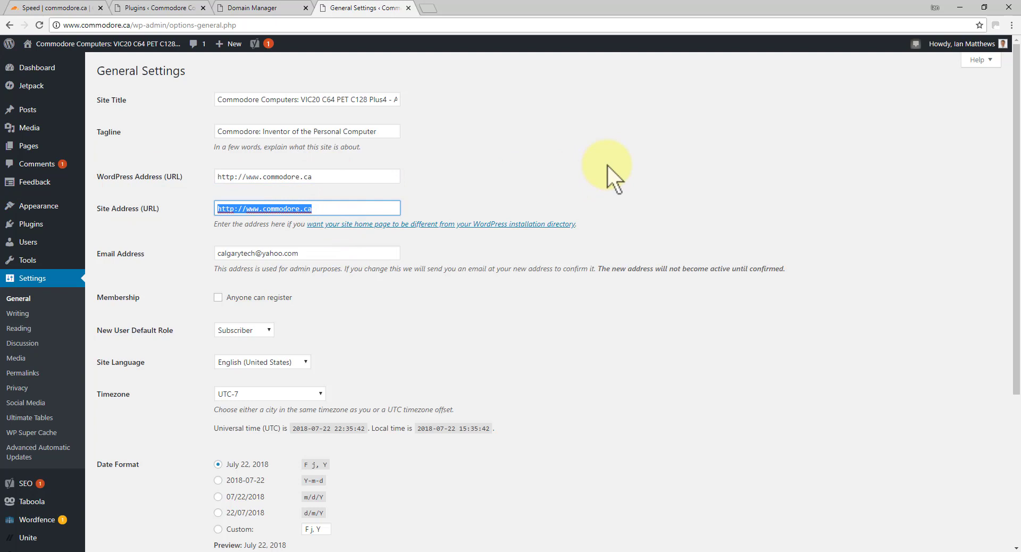
{"action": "triple_click", "coordinate": [330, 175]}
{"action": "triple_click", "coordinate": [335, 207]}
{"action": "left_click", "coordinate": [540, 192]}
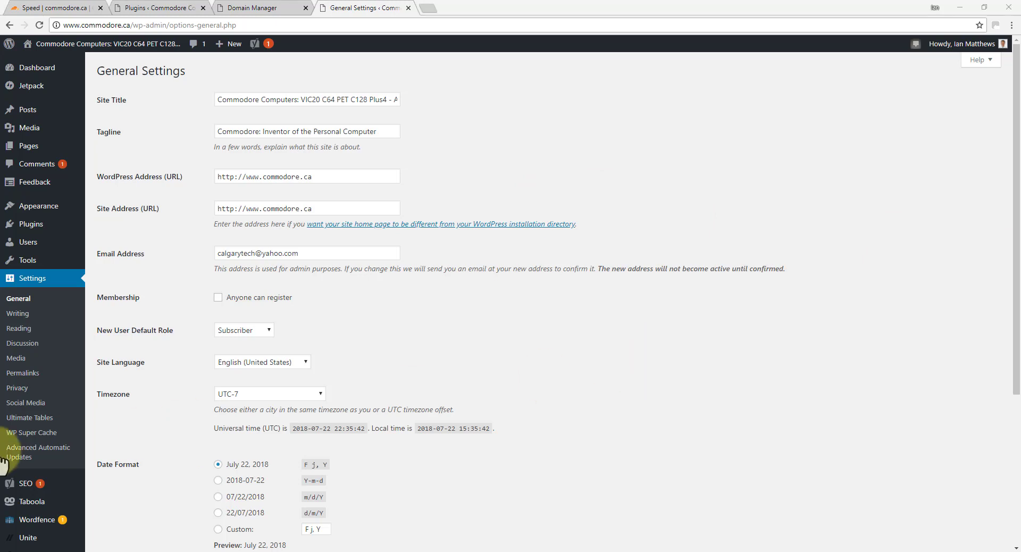
{"action": "left_click", "coordinate": [33, 432]}
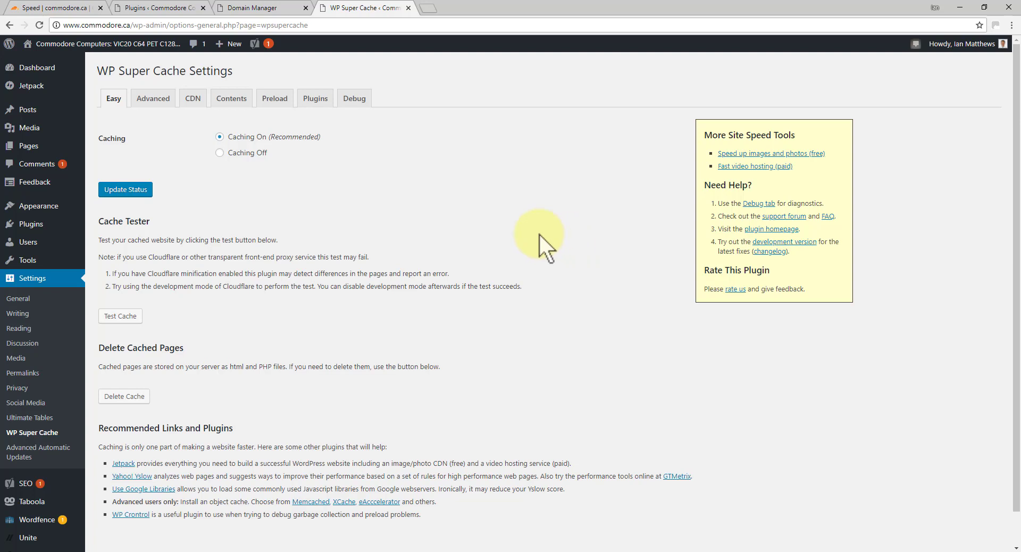
{"action": "left_click", "coordinate": [194, 102]}
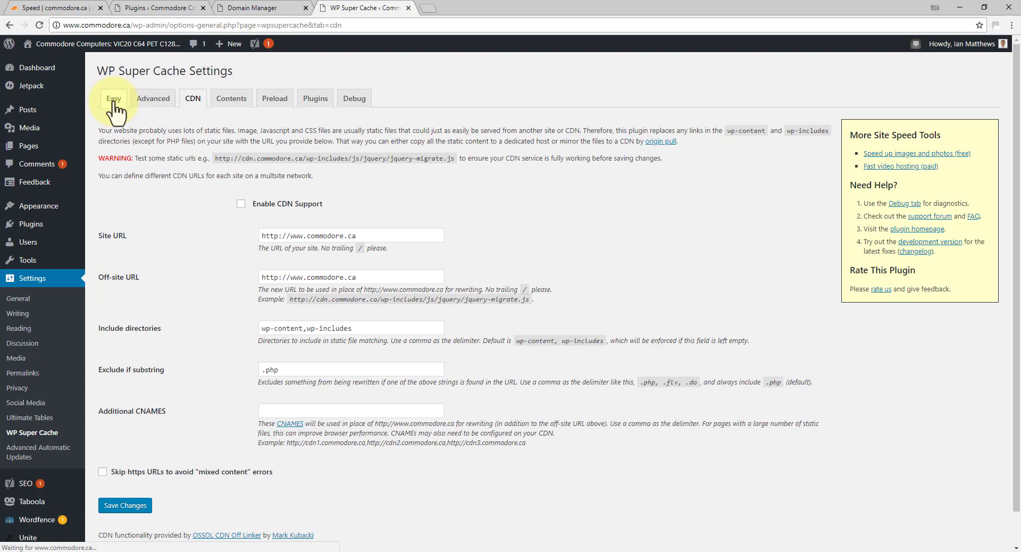
{"action": "left_click", "coordinate": [33, 86]}
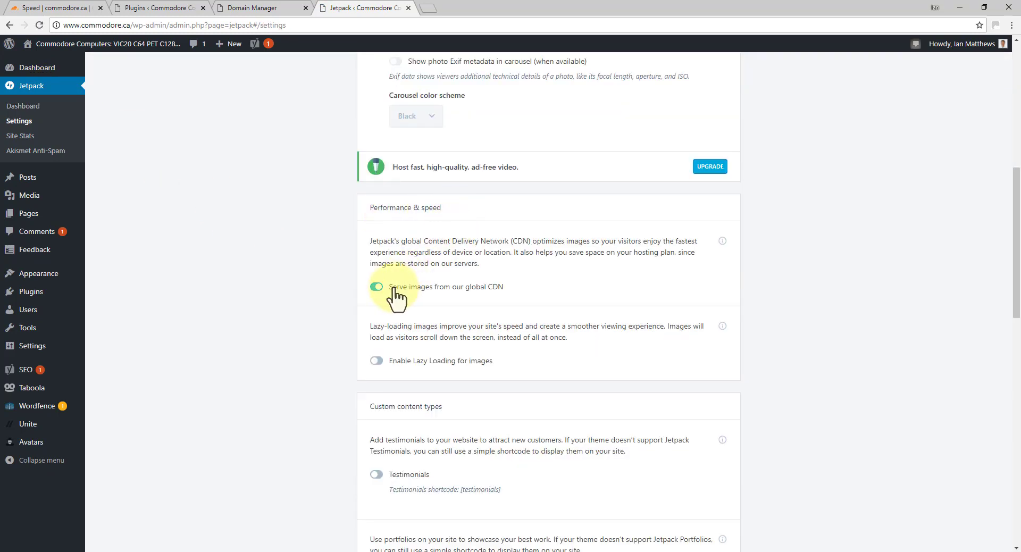
Step: Point out Jetpack's 'Serve images from our global CDN' setting, which is switched on
{"action": "left_click_drag", "start_coordinate": [397, 288], "coordinate": [841, 282]}
{"action": "left_click", "coordinate": [841, 282]}
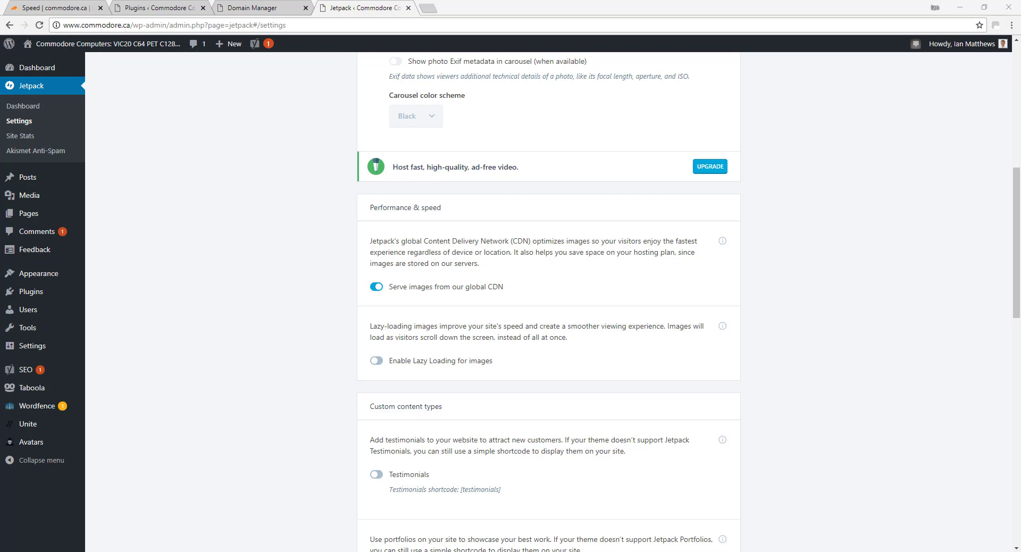
Step: Open commodore.ca's Crypto page, compare partisanissues.com's active SSL section, then return to commodore.ca
{"action": "key", "text": "ctrl+1"}
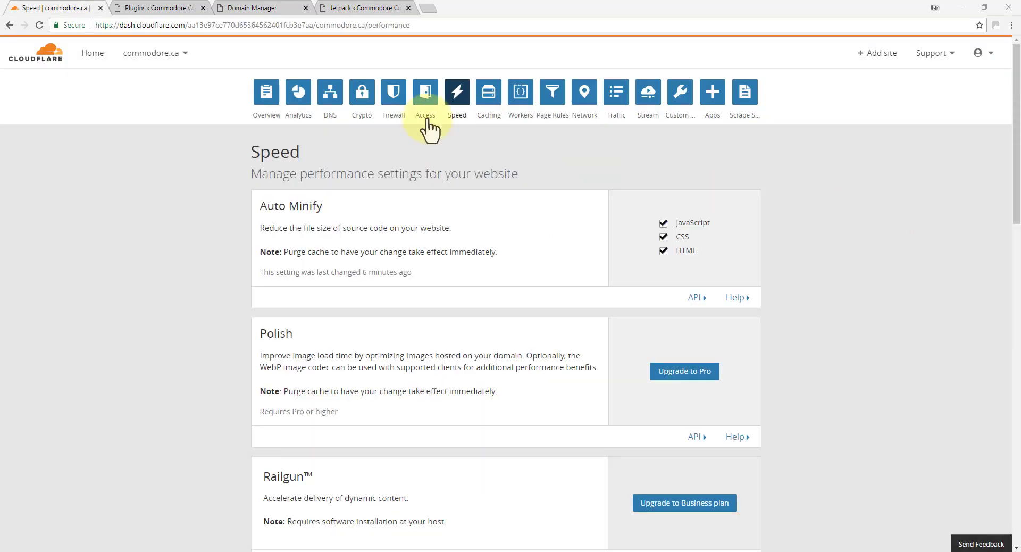
{"action": "left_click", "coordinate": [362, 96]}
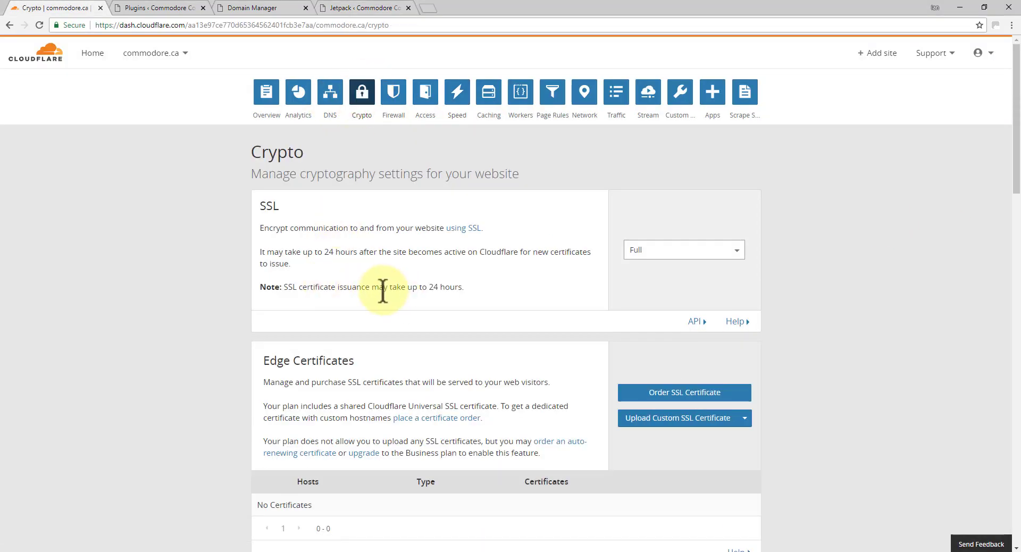
{"action": "left_click", "coordinate": [179, 53]}
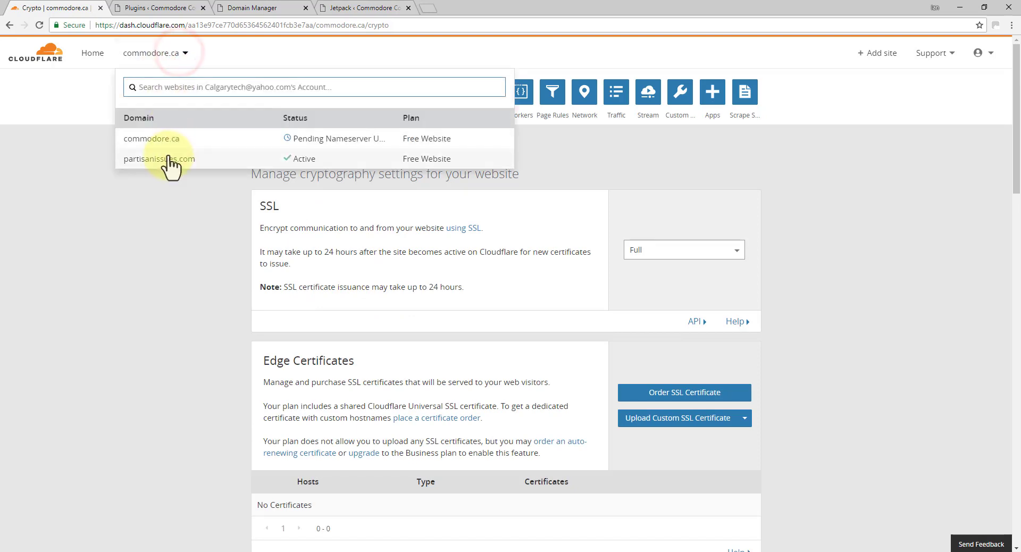
{"action": "left_click", "coordinate": [167, 159]}
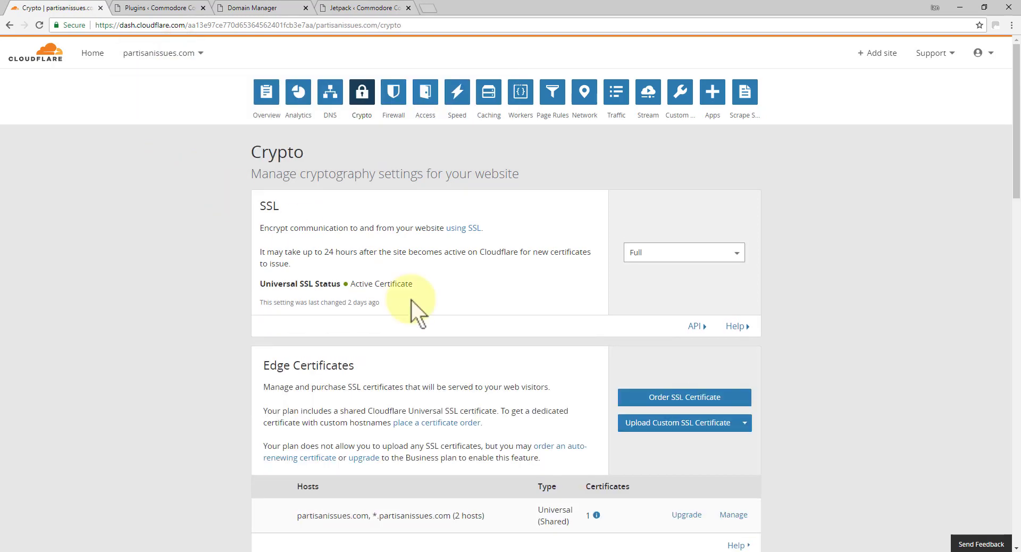
{"action": "left_click_drag", "start_coordinate": [414, 280], "coordinate": [240, 276]}
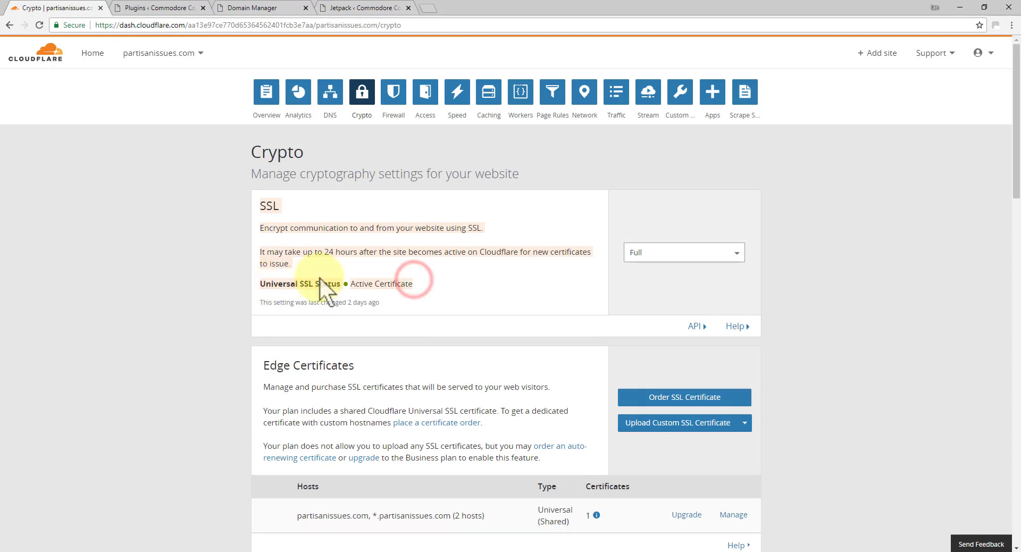
{"action": "left_click", "coordinate": [381, 282]}
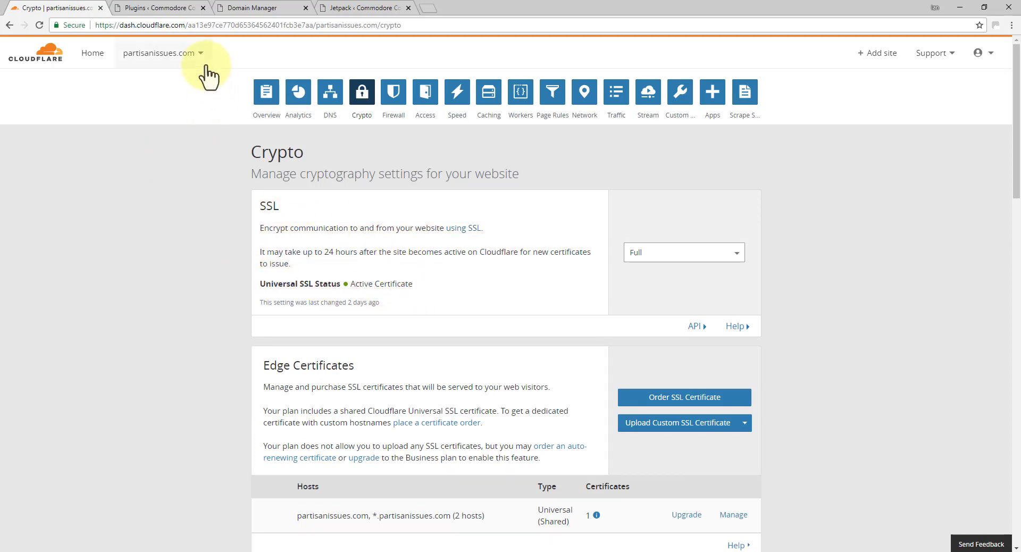
{"action": "left_click", "coordinate": [165, 52]}
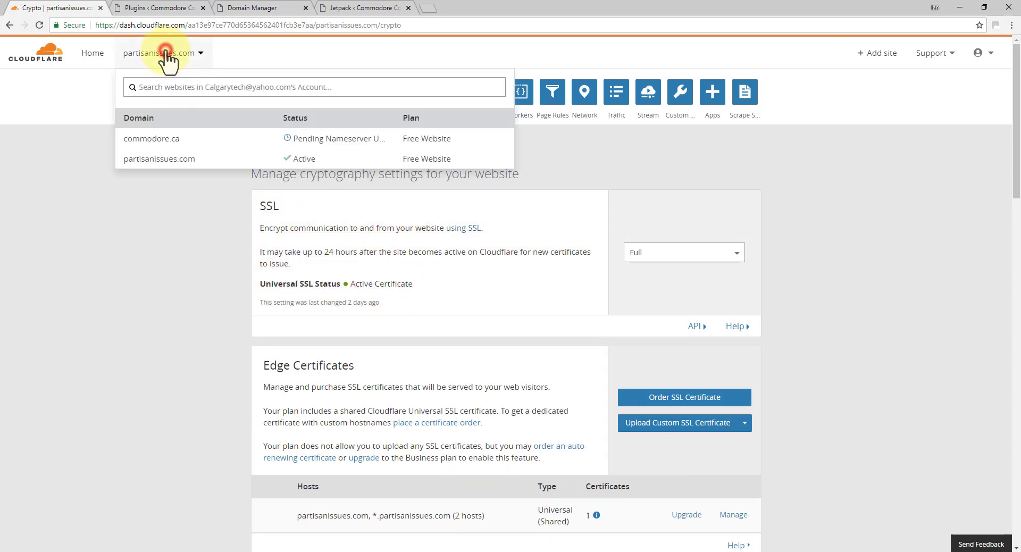
{"action": "left_click", "coordinate": [166, 140]}
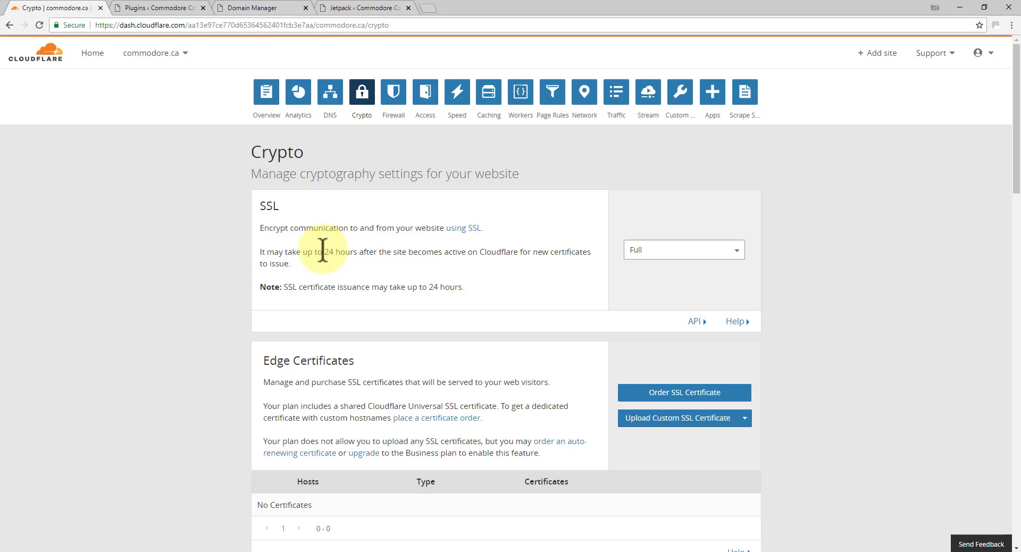
Step: Load partisanissues.com in a new tab and highlight the https part of its address
{"action": "left_click", "coordinate": [429, 8]}
{"action": "type", "text": "part"}
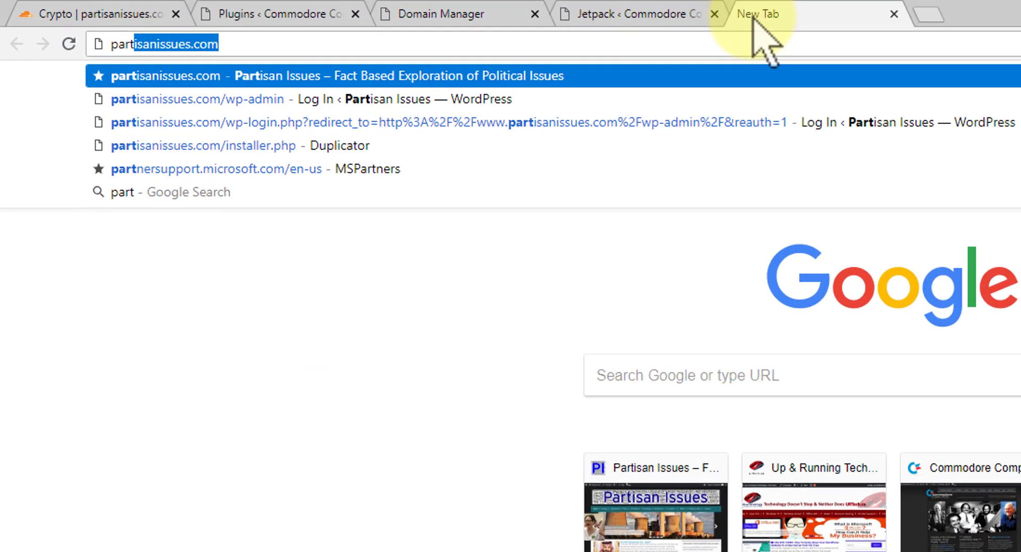
{"action": "key", "text": "Return"}
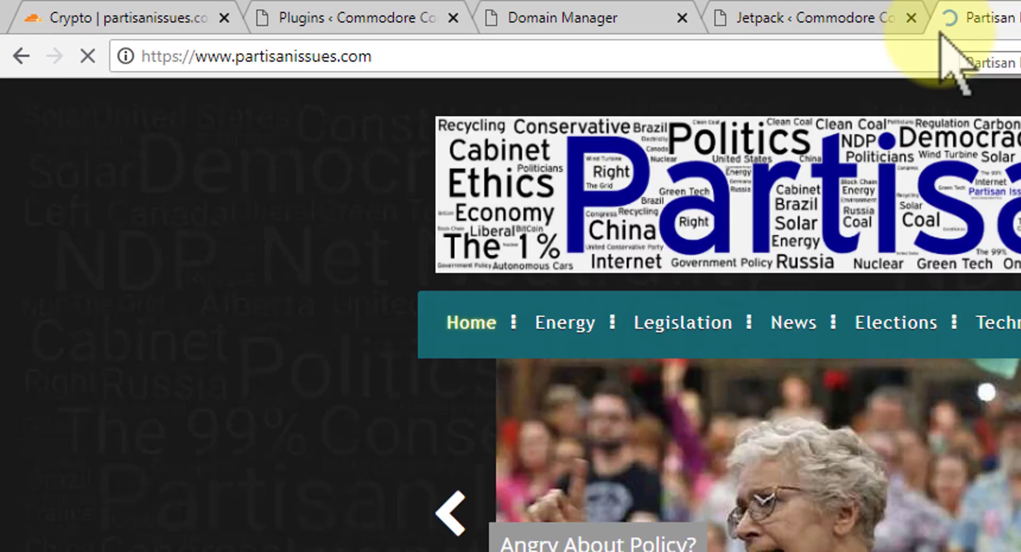
{"action": "left_click", "coordinate": [176, 56]}
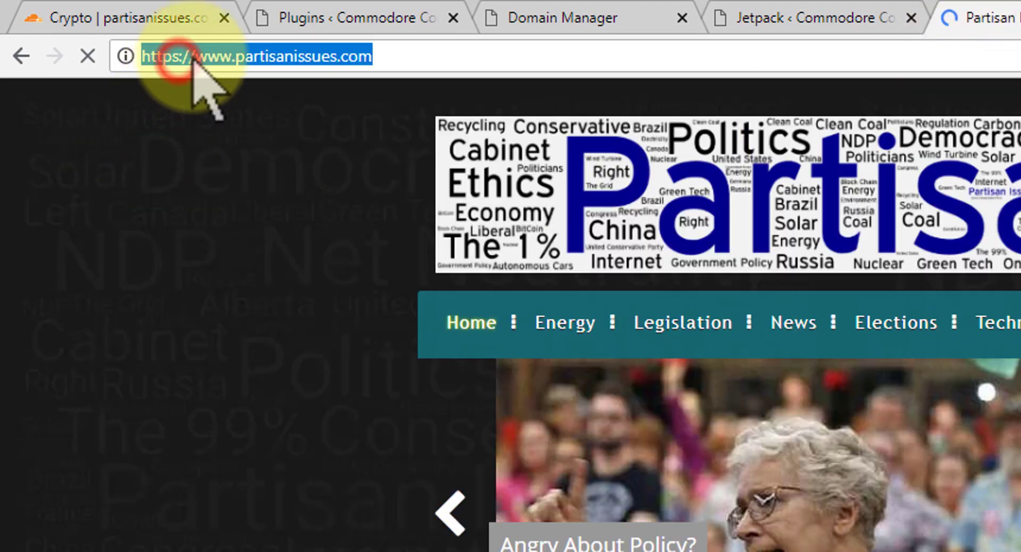
{"action": "left_click", "coordinate": [179, 56]}
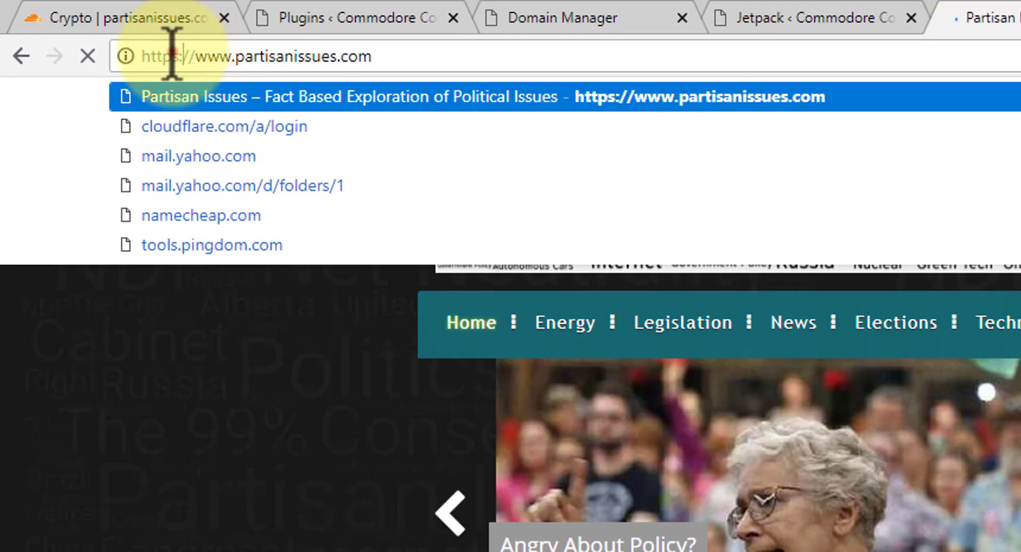
{"action": "left_click_drag", "start_coordinate": [172, 56], "coordinate": [184, 56]}
{"action": "left_click", "coordinate": [486, 441]}
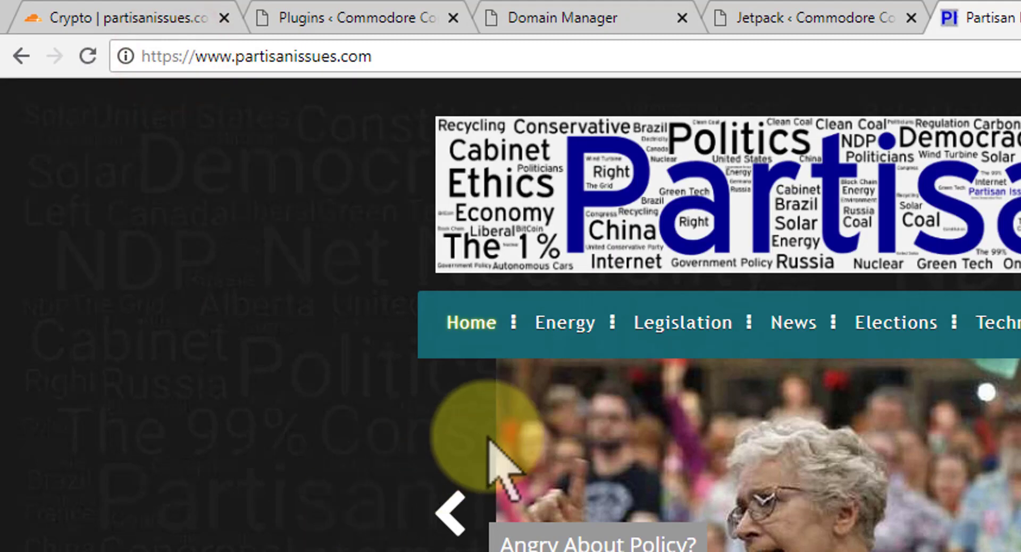
Step: Browse to the News > Technology category and check its https address
{"action": "left_click", "coordinate": [805, 335]}
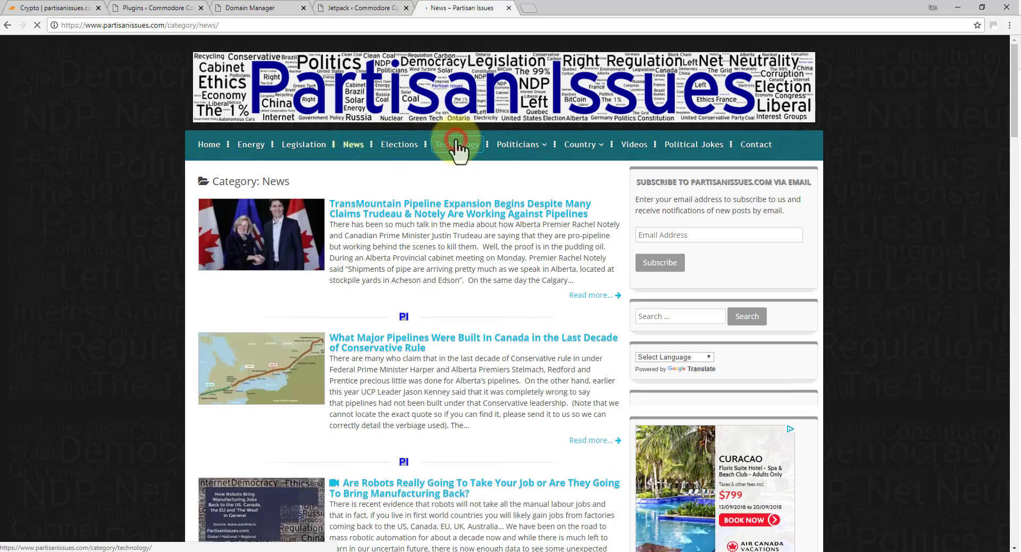
{"action": "left_click", "coordinate": [456, 148]}
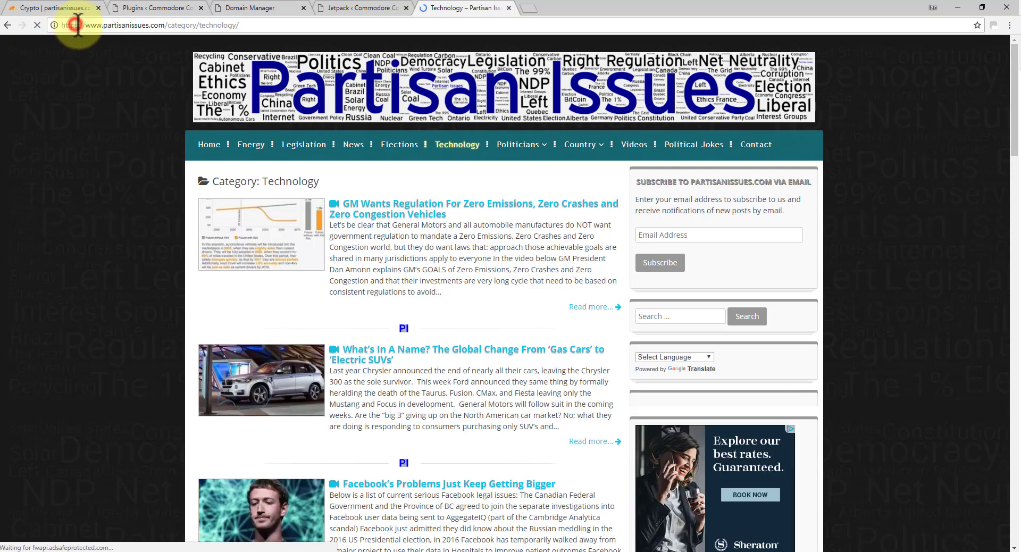
{"action": "left_click", "coordinate": [77, 25]}
{"action": "left_click", "coordinate": [410, 228]}
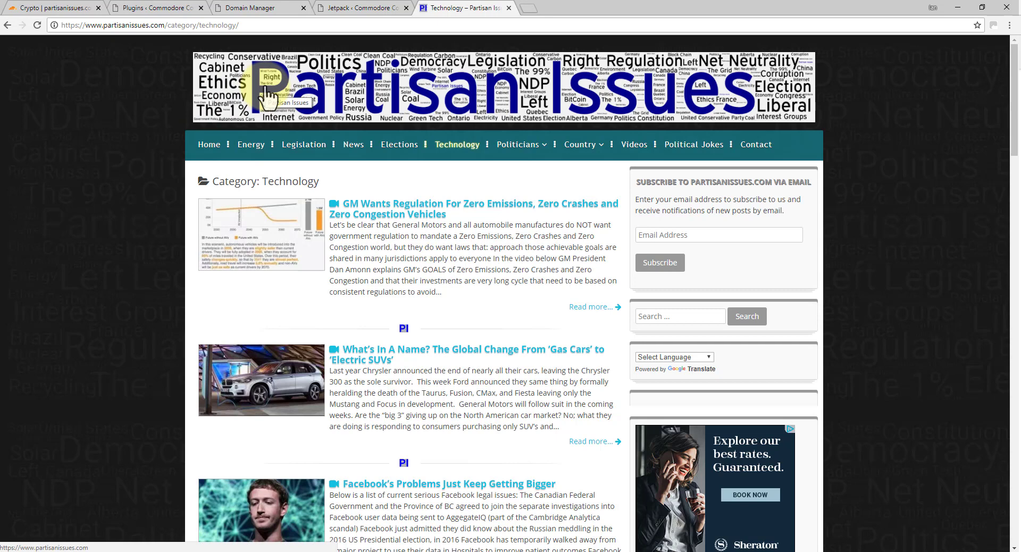
Step: Return to Cloudflare, select commodore.ca from the site list, and open its Page Rules
{"action": "left_click", "coordinate": [354, 13]}
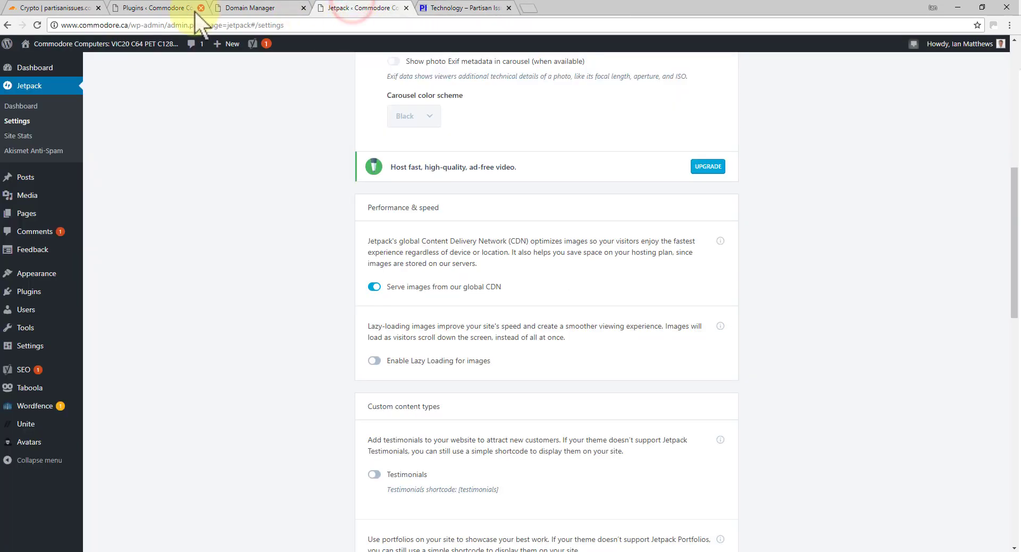
{"action": "left_click", "coordinate": [63, 8]}
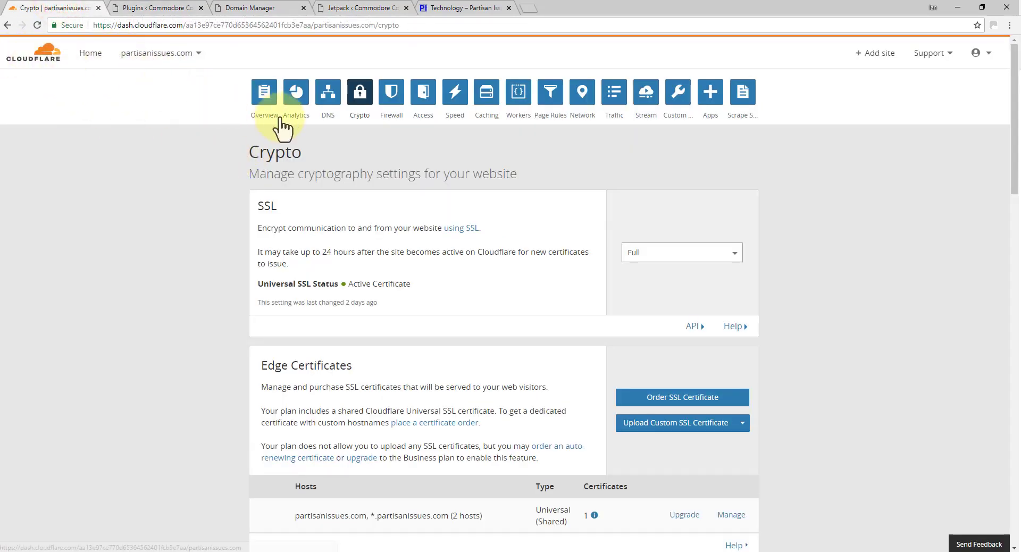
{"action": "left_click", "coordinate": [193, 53]}
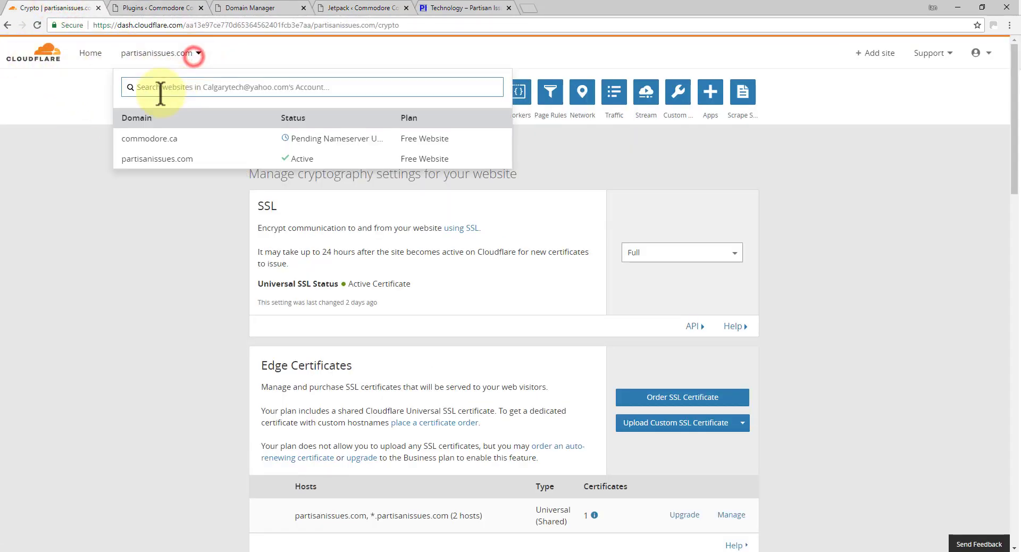
{"action": "left_click", "coordinate": [156, 141]}
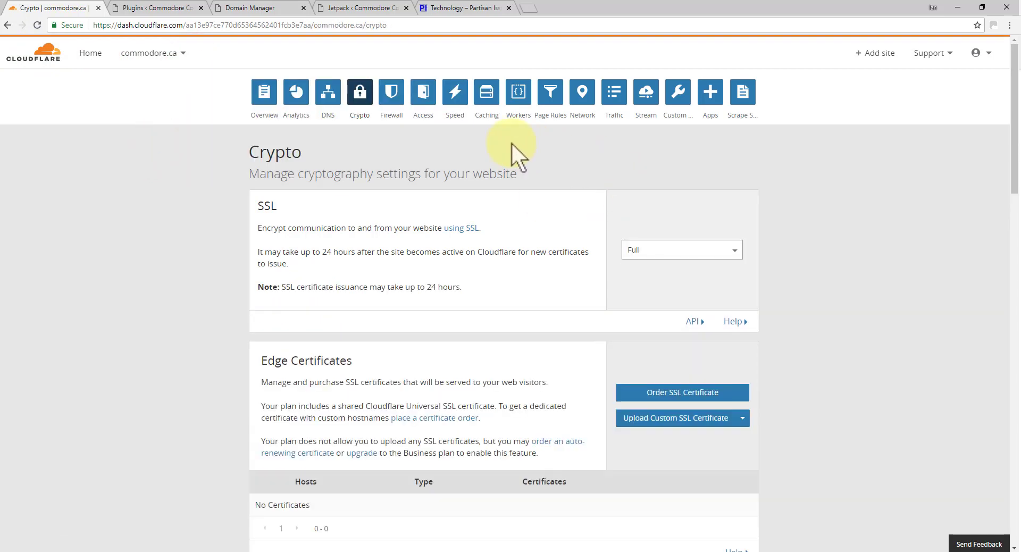
{"action": "left_click", "coordinate": [550, 94]}
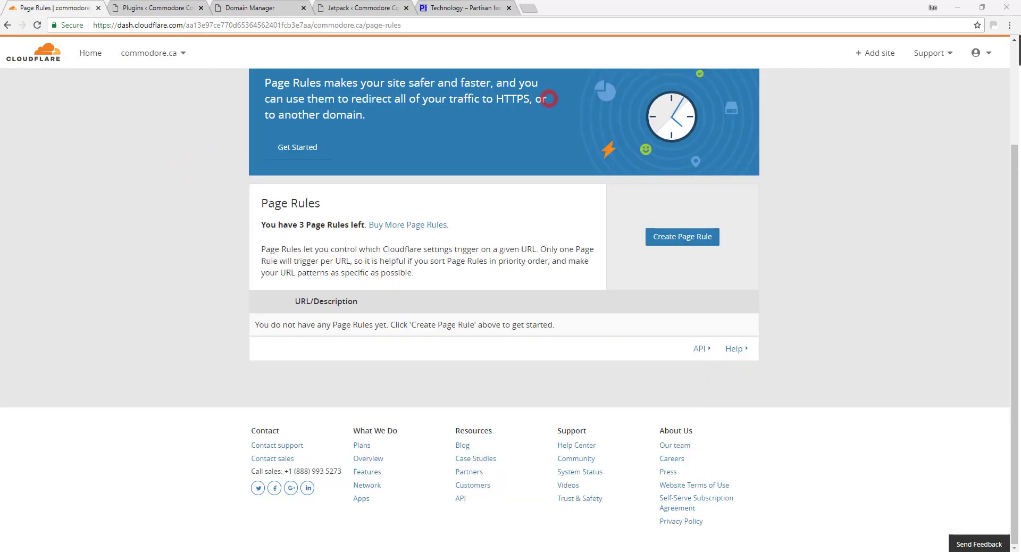
{"action": "left_click", "coordinate": [685, 237]}
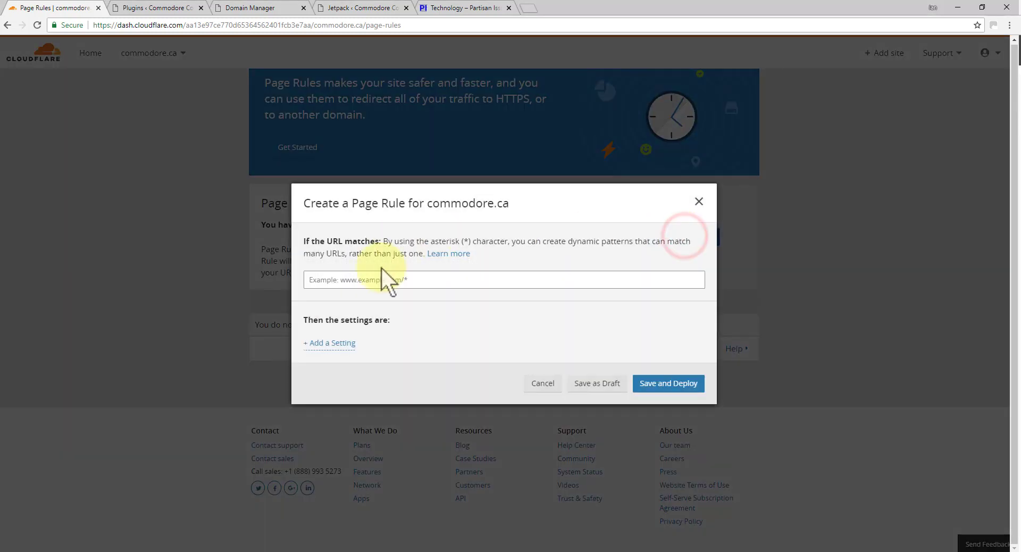
{"action": "left_click", "coordinate": [367, 280]}
{"action": "type", "text": "http"}
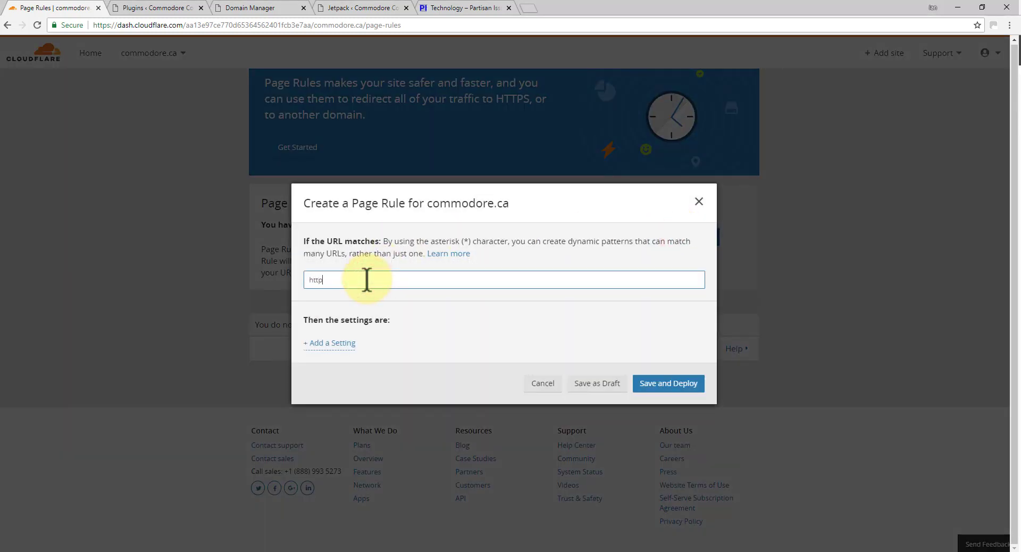
{"action": "type", "text": ":"}
{"action": "type", "text": "//"}
{"action": "type", "text": "*."}
{"action": "type", "text": "comm"}
{"action": "key", "text": "BackSpace"}
{"action": "key", "text": "BackSpace"}
{"action": "key", "text": "BackSpace"}
{"action": "key", "text": "BackSpace"}
{"action": "type", "text": "commodore.ca/*"}
{"action": "left_click", "coordinate": [327, 343]}
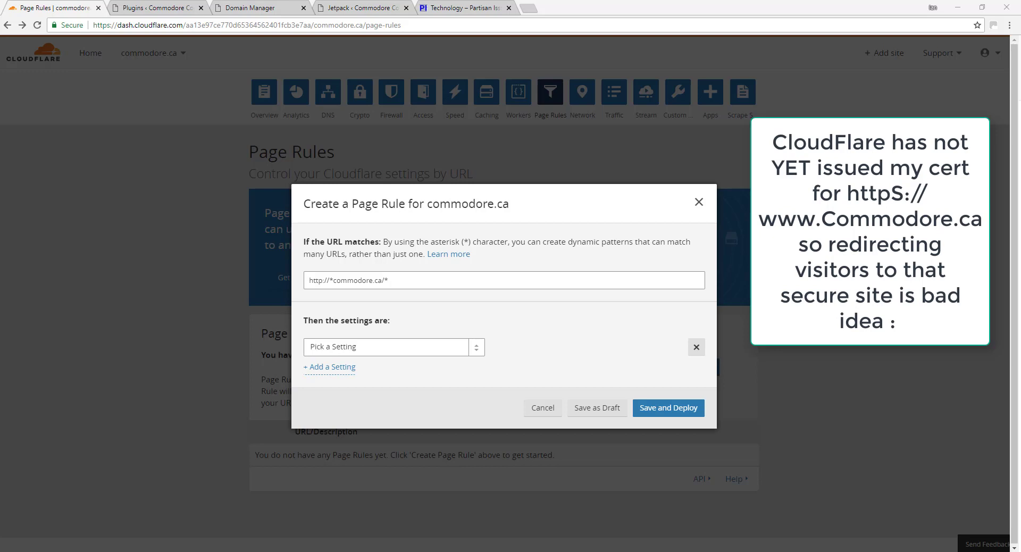
Step: Close the Create Page Rule form unsaved and go back to commodore.ca's Crypto page
{"action": "left_click", "coordinate": [699, 202]}
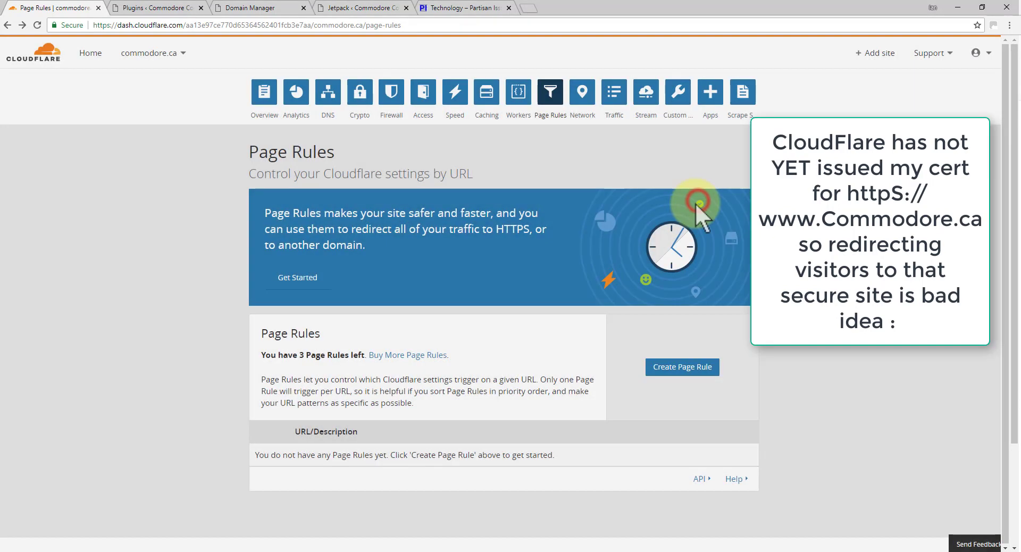
{"action": "left_click", "coordinate": [371, 104]}
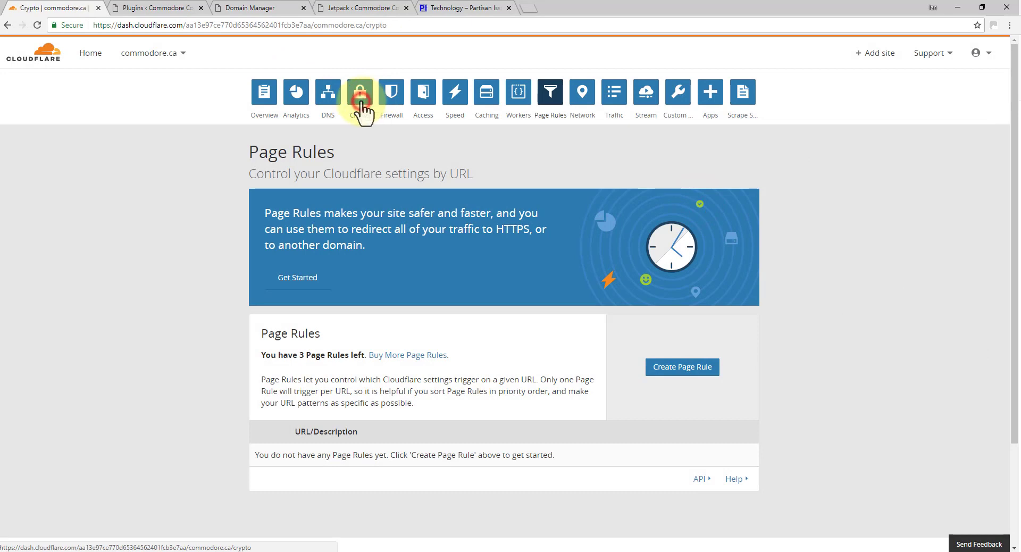